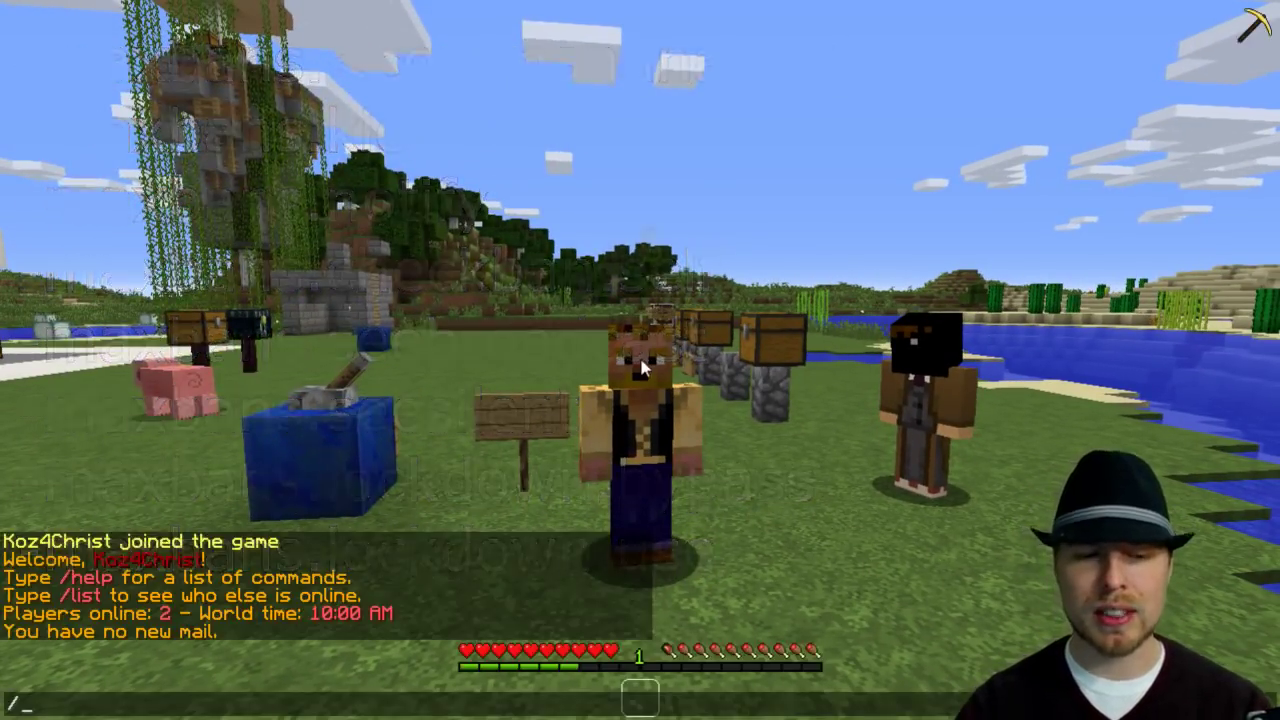
# Step: Ban the other player with /ban and the reason 'Because'
pyautogui.write('/ban ev')
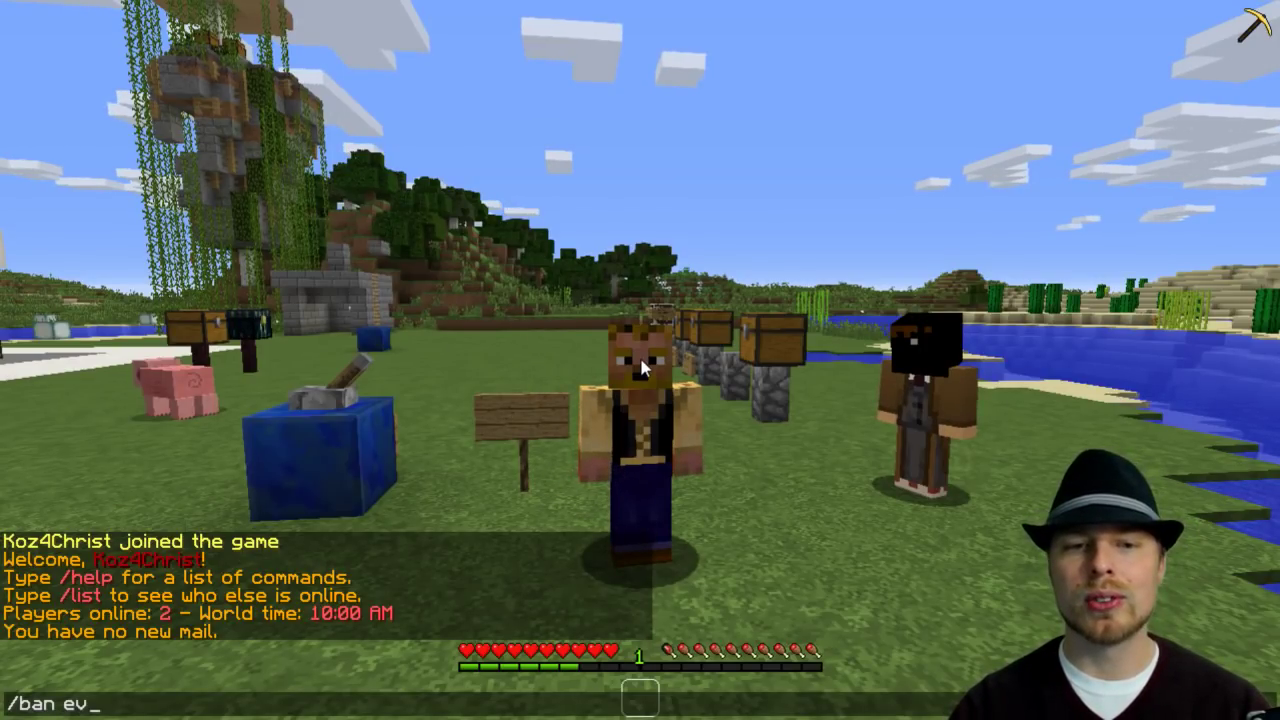
pyautogui.press('Tab')
pyautogui.write('B')
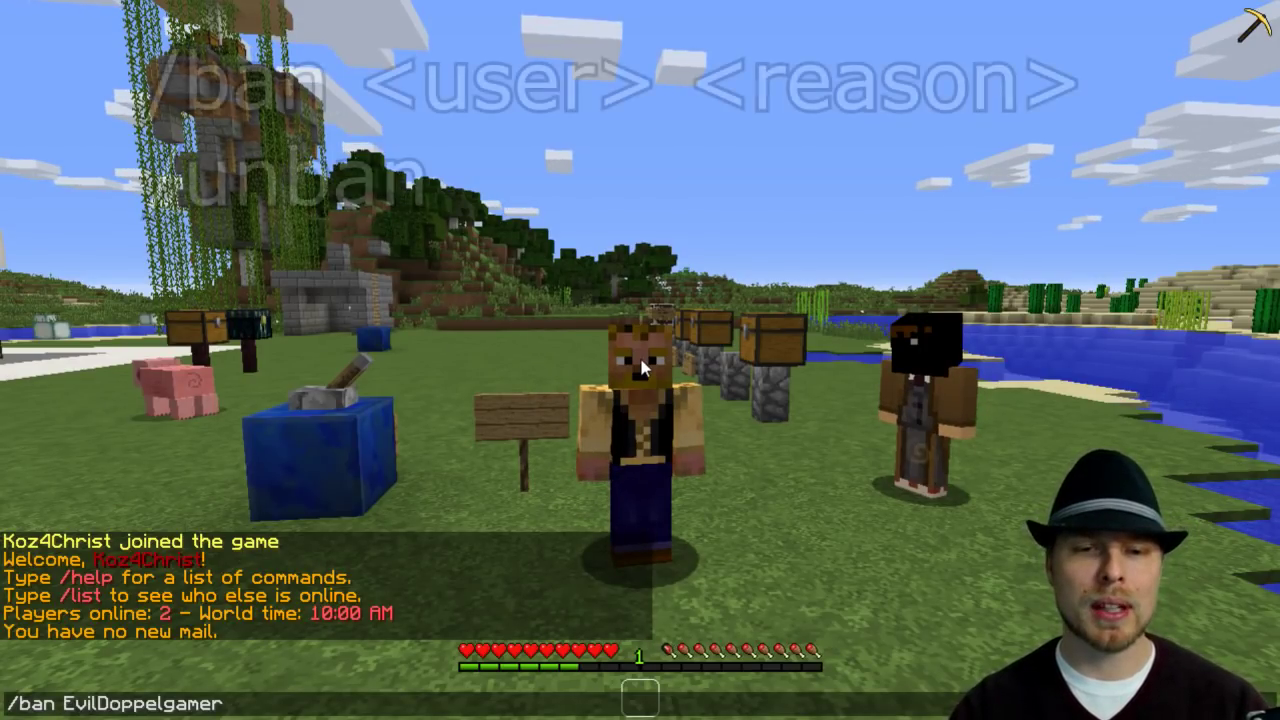
pyautogui.write('ecause')
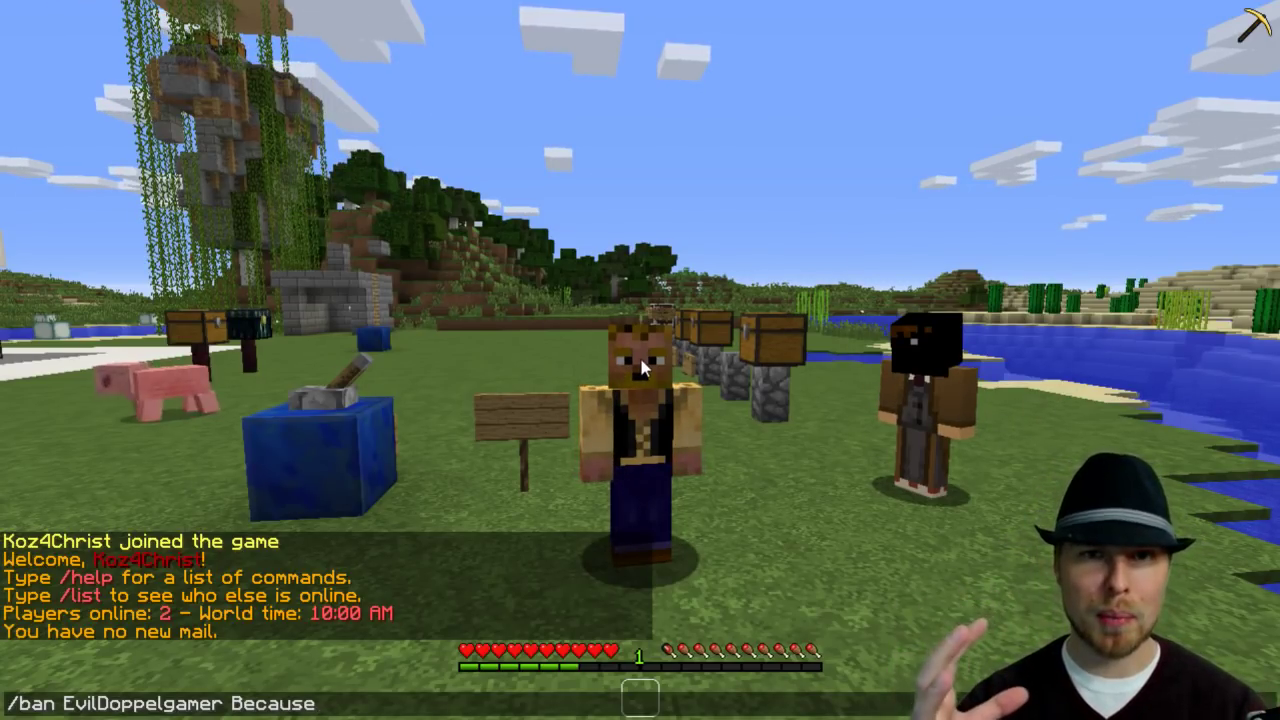
pyautogui.press('Return')
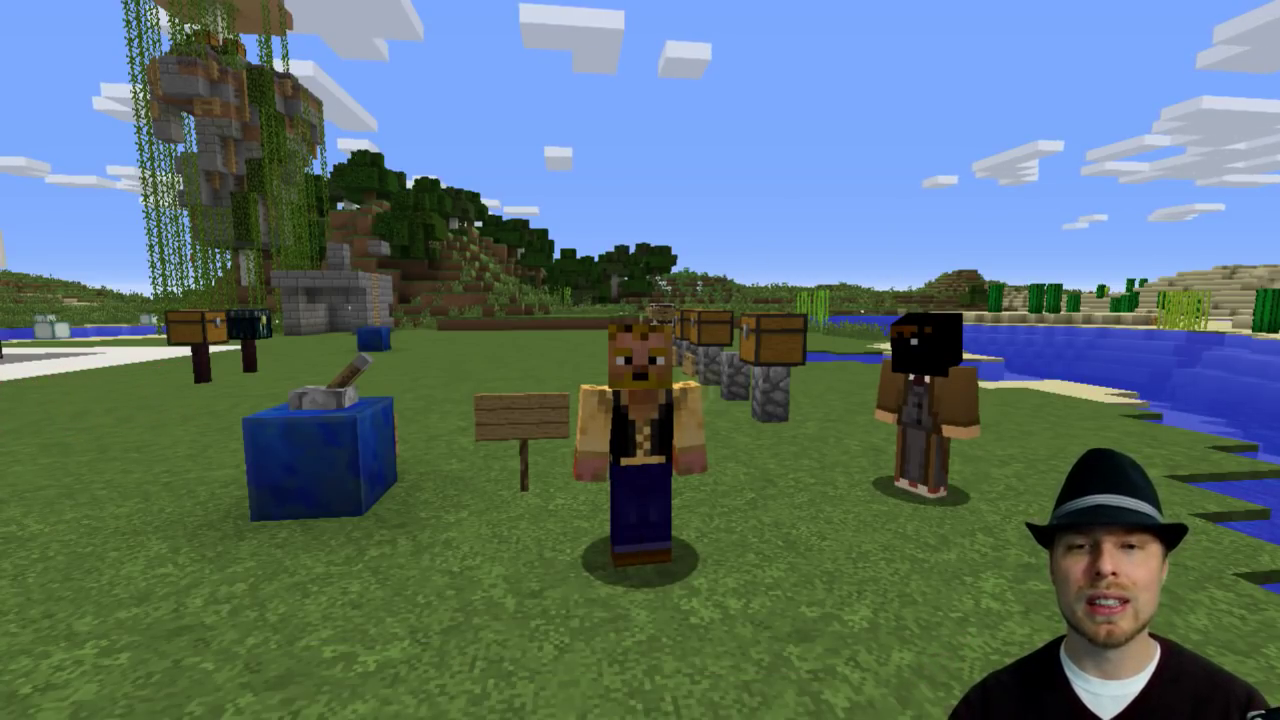
pyautogui.press('t')
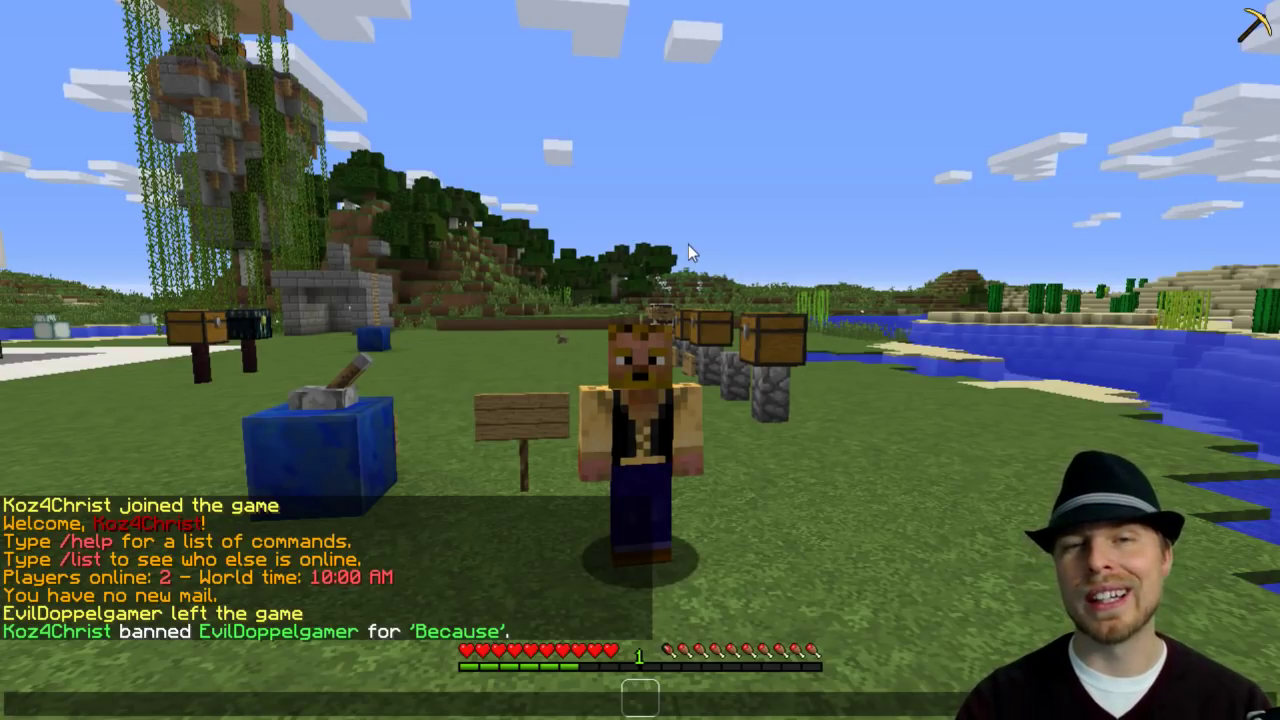
# Step: Run /unban on the other player so they can return to the world
pyautogui.write('/unban')
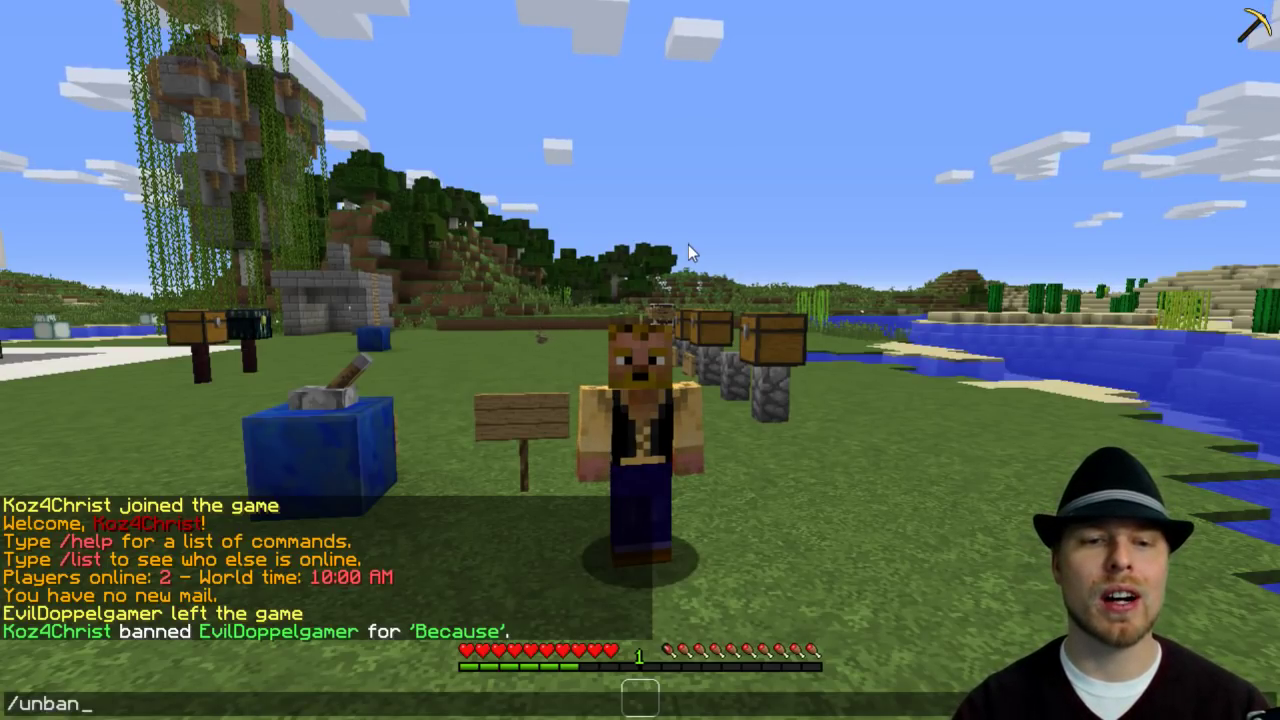
pyautogui.write(' EvilDoppelgamer')
pyautogui.press('Return')
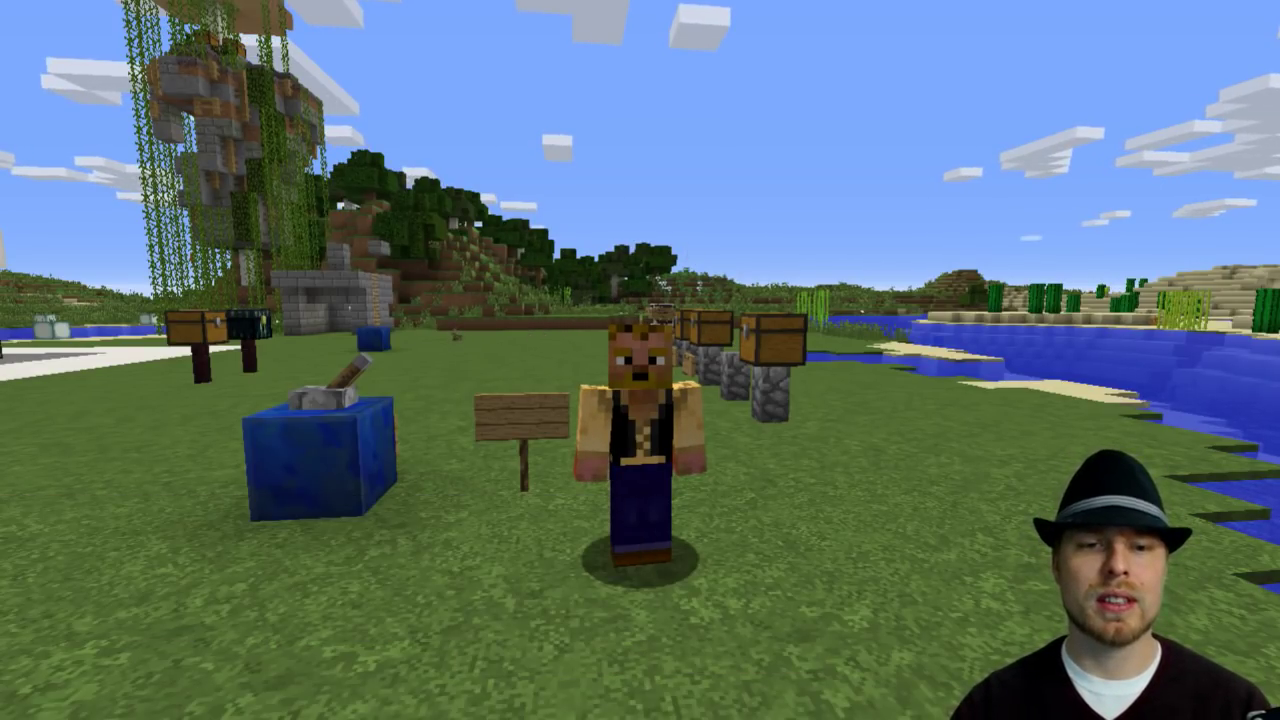
pyautogui.press('t')
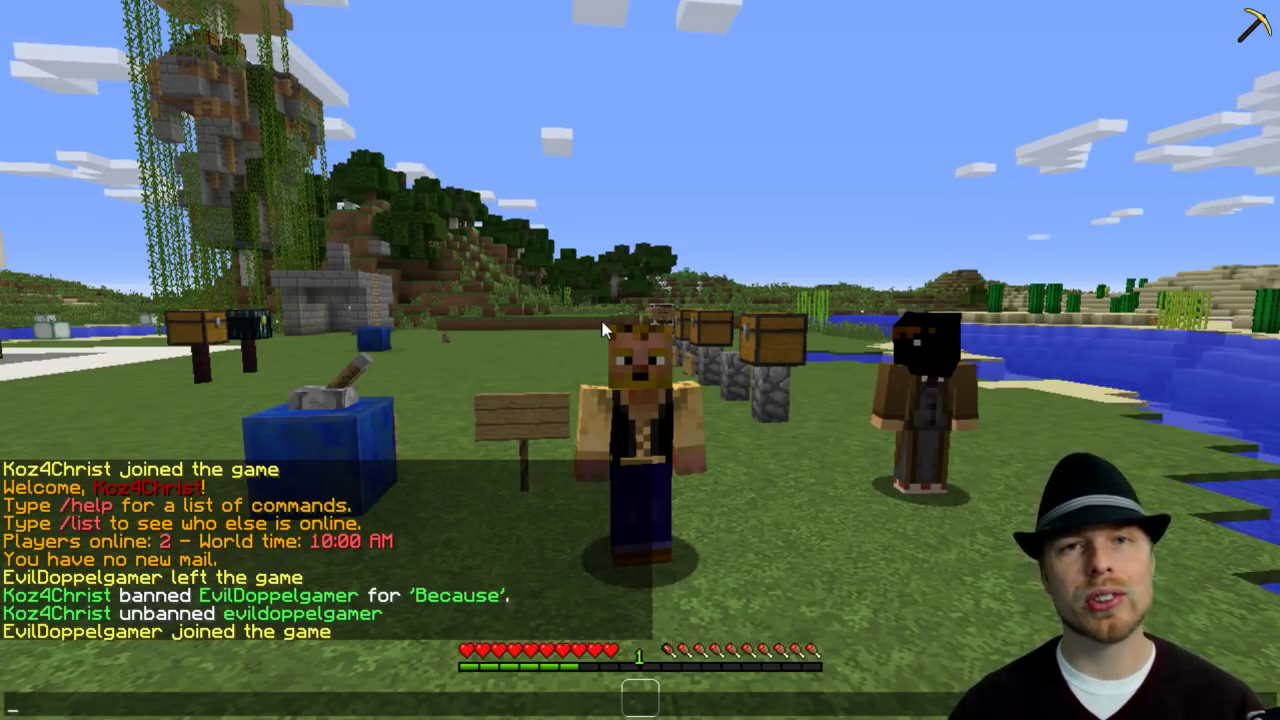
# Step: Run /checkip on the other player, showing IP 127.0.0.1, not banned, 2 users
pyautogui.write('/')
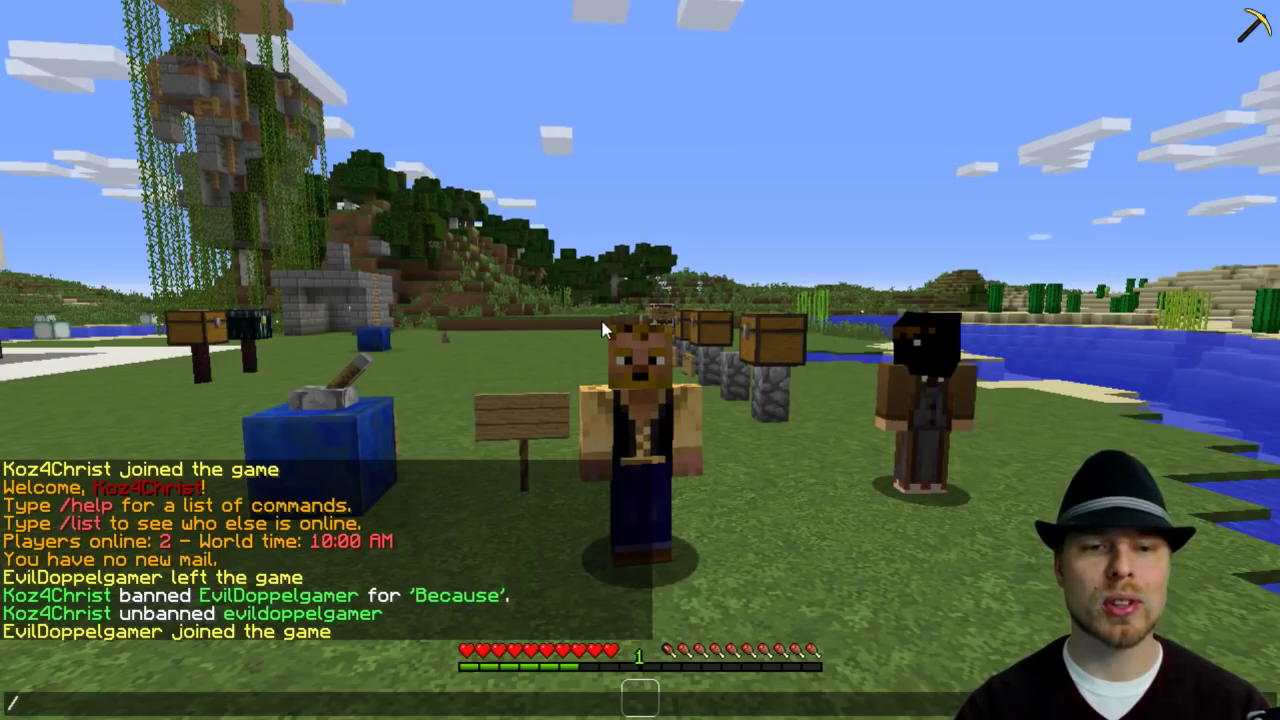
pyautogui.write('checkip ev')
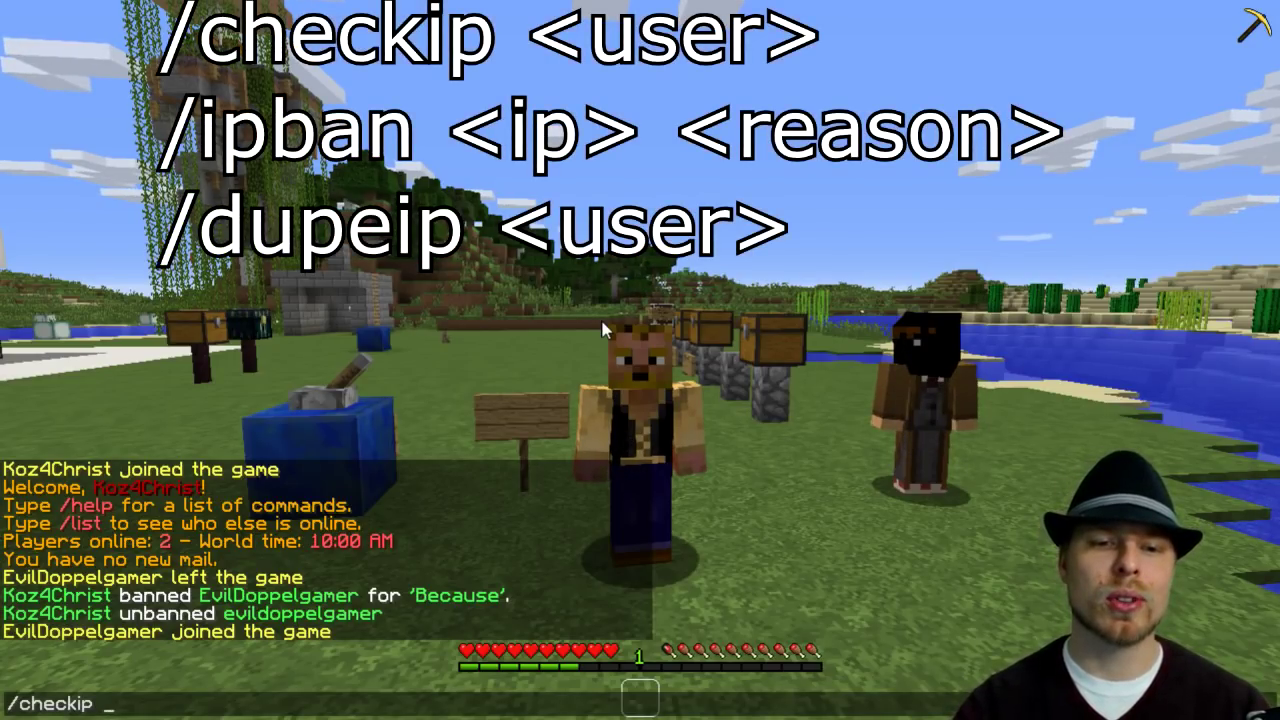
pyautogui.press('Tab')
pyautogui.press('Return')
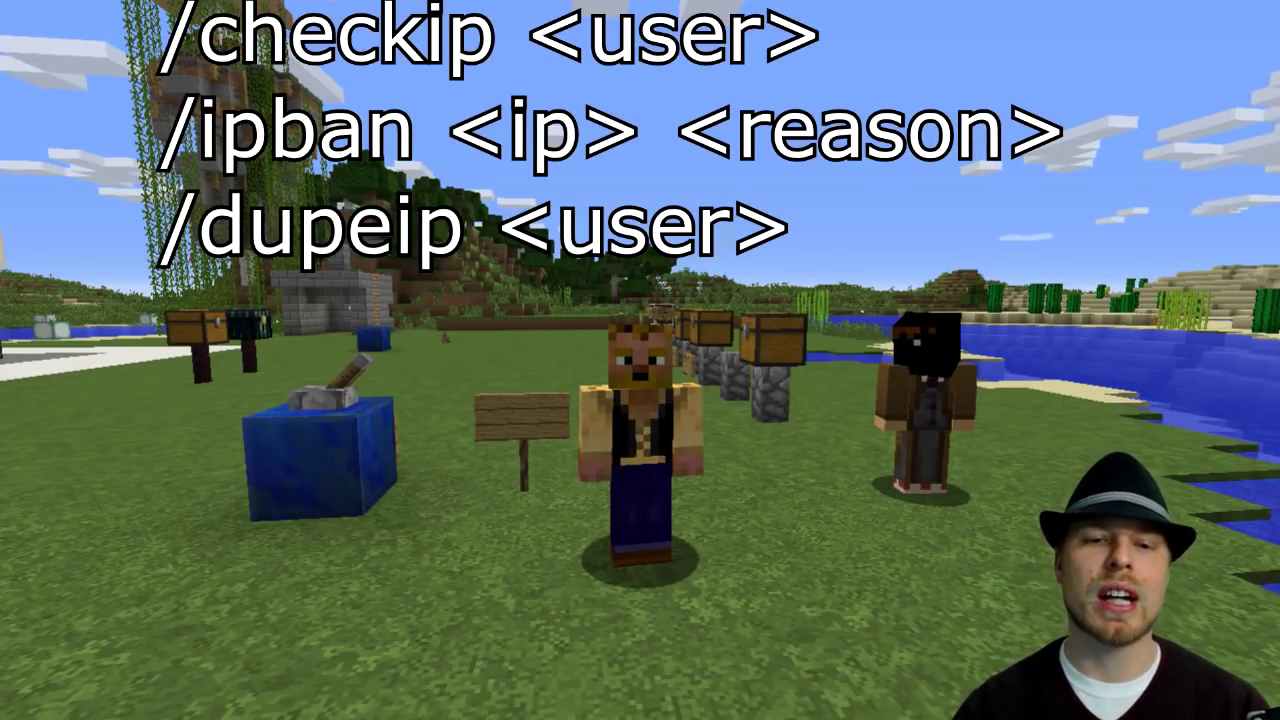
pyautogui.press('t')
pyautogui.press('Escape')
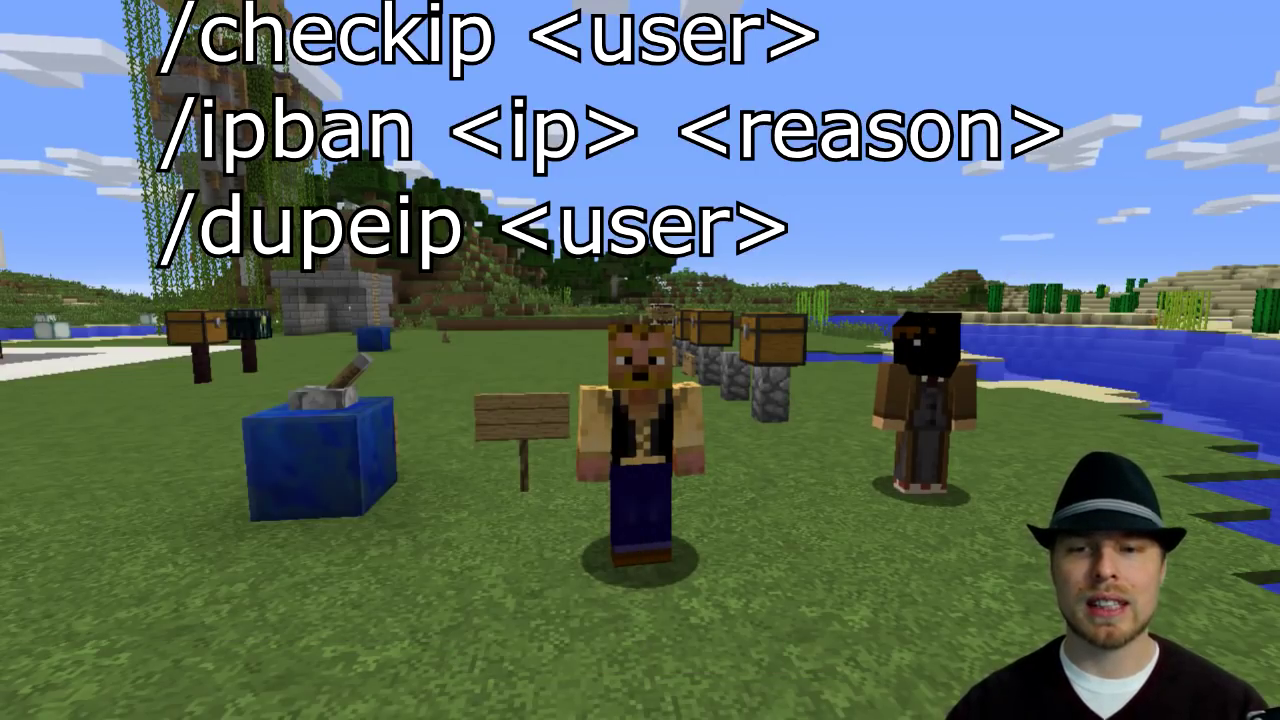
pyautogui.press('t')
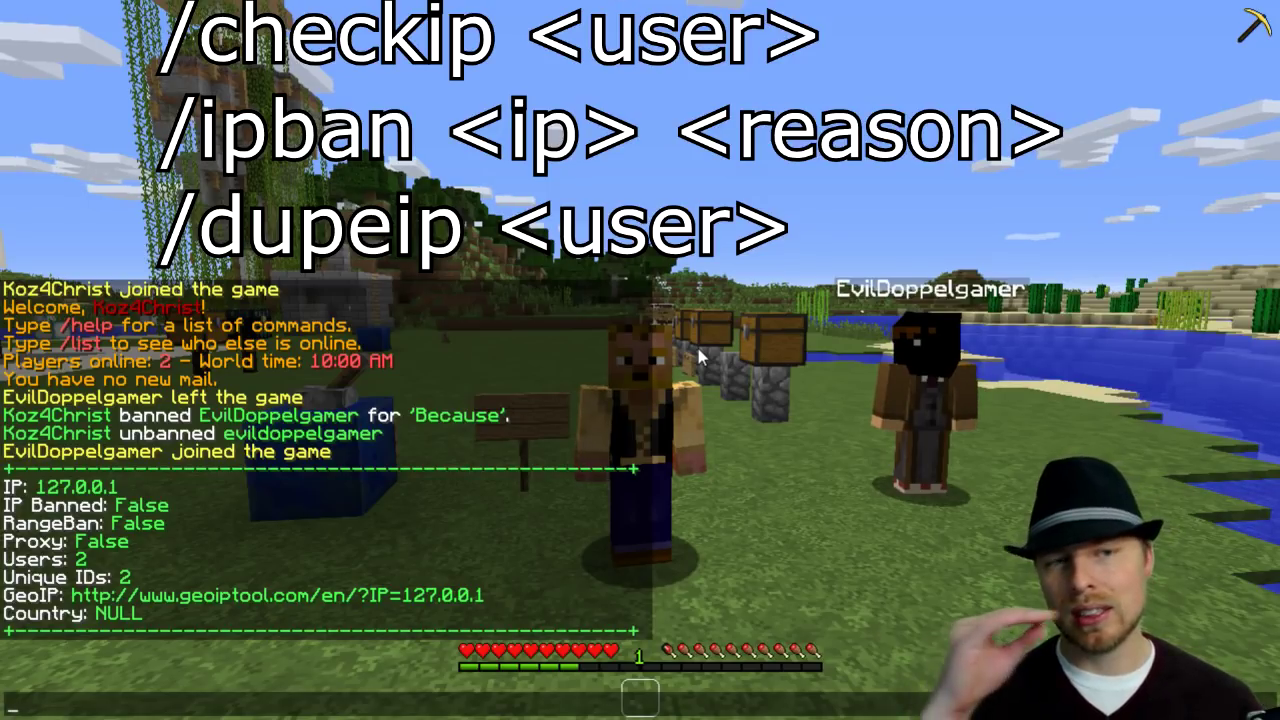
# Step: Mute the other player for 'For Tutorial', then unmute them
pyautogui.write('ute EvilDoppelgamer')
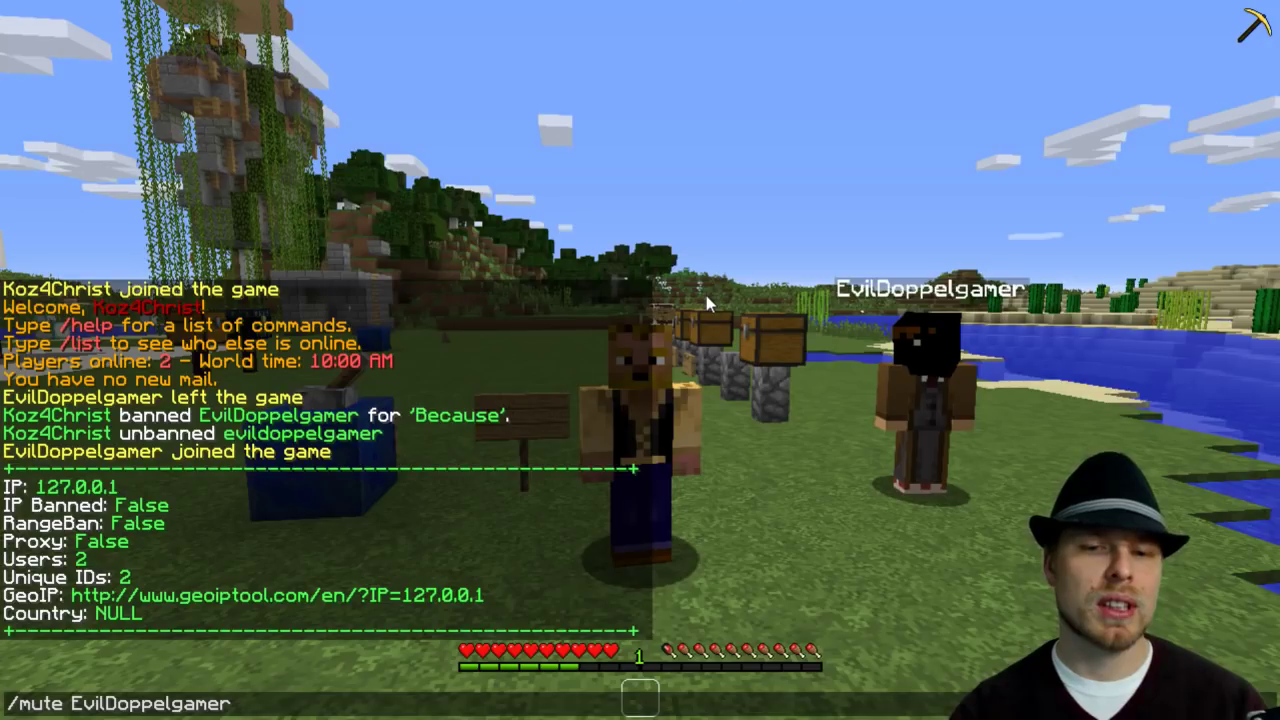
pyautogui.write(' Tor Tutorial')
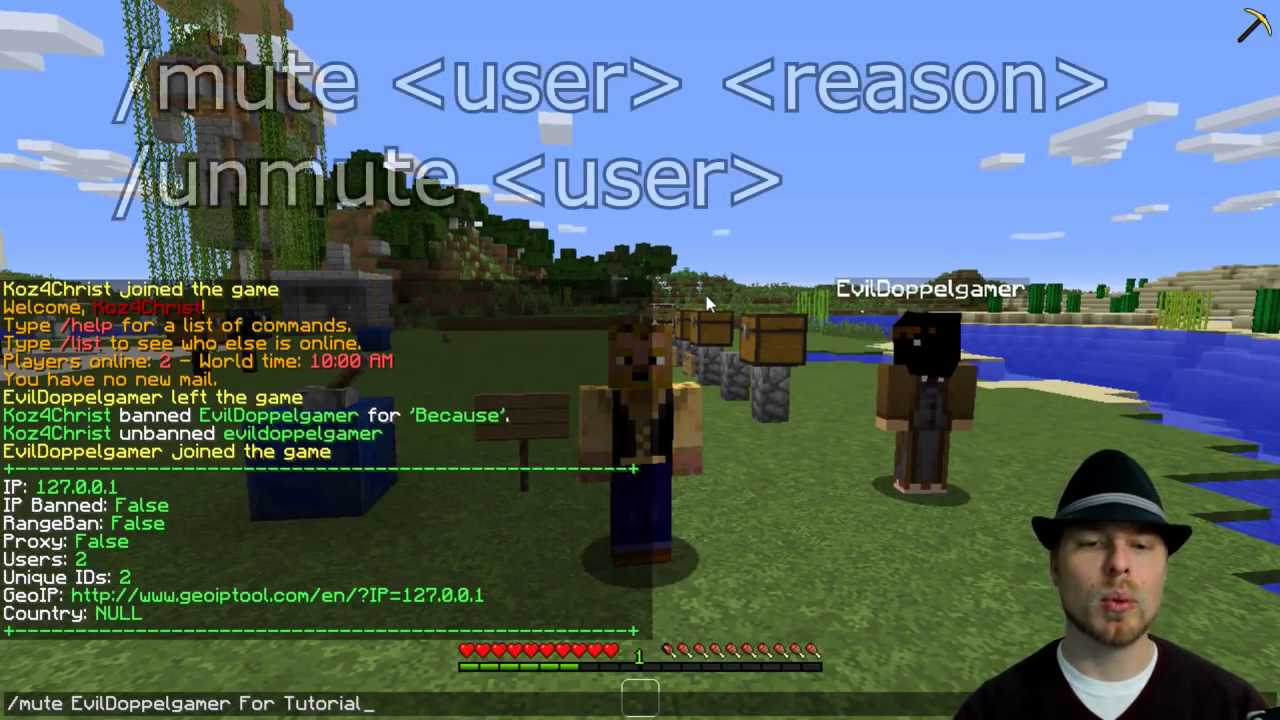
pyautogui.press('Return')
pyautogui.press('t')
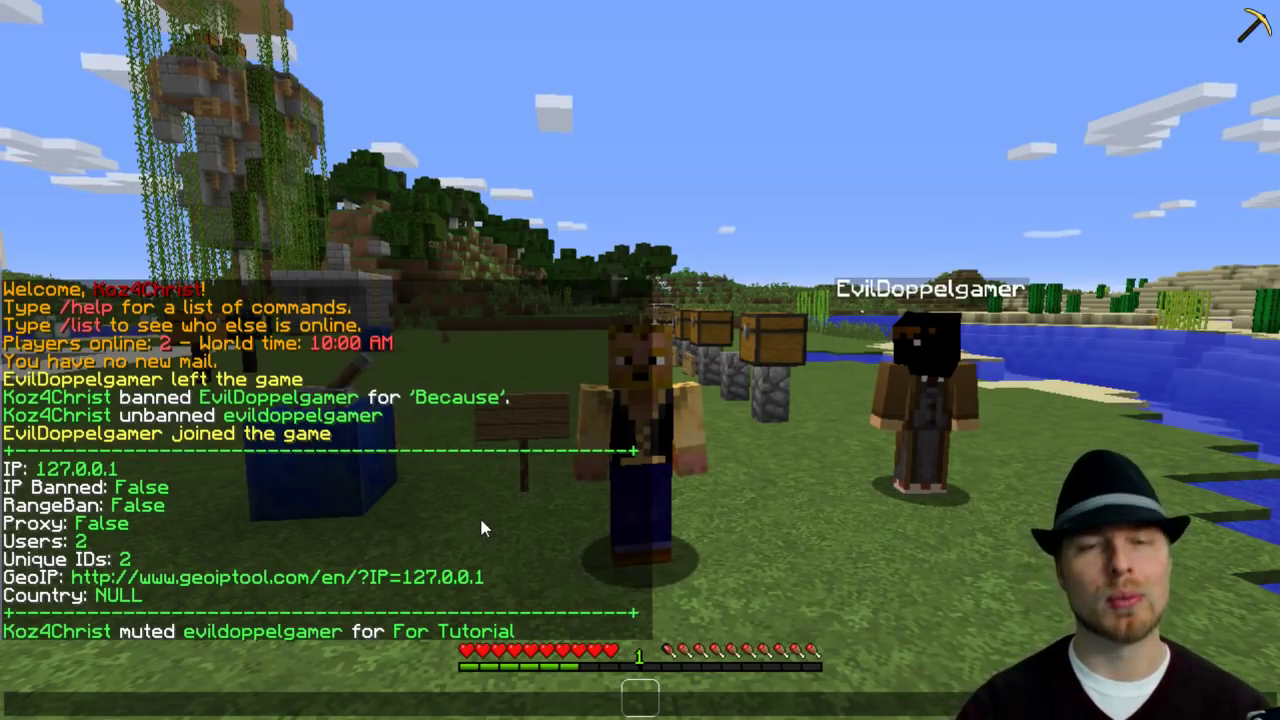
pyautogui.write('/unmute evi')
pyautogui.press('Tab')
pyautogui.press('Return')
pyautogui.press('t')
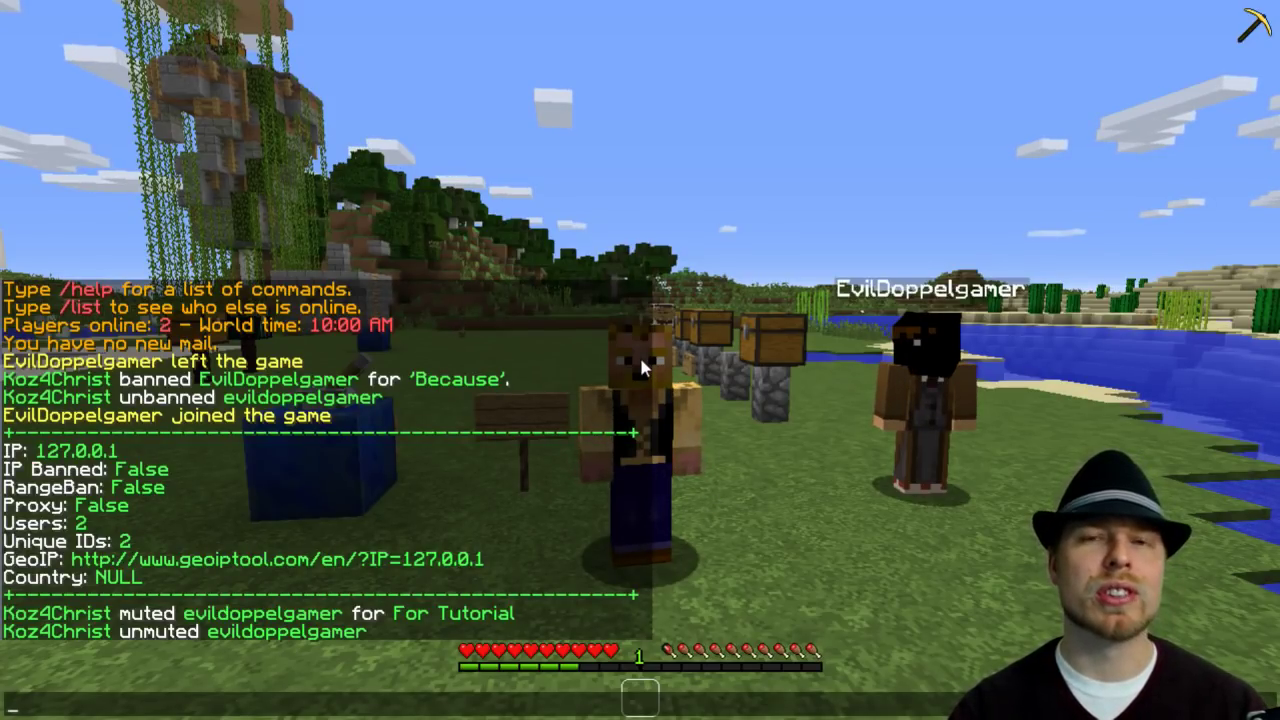
# Step: Mute all player chat with /togglechat, then toggle it back on
pyautogui.write('/to')
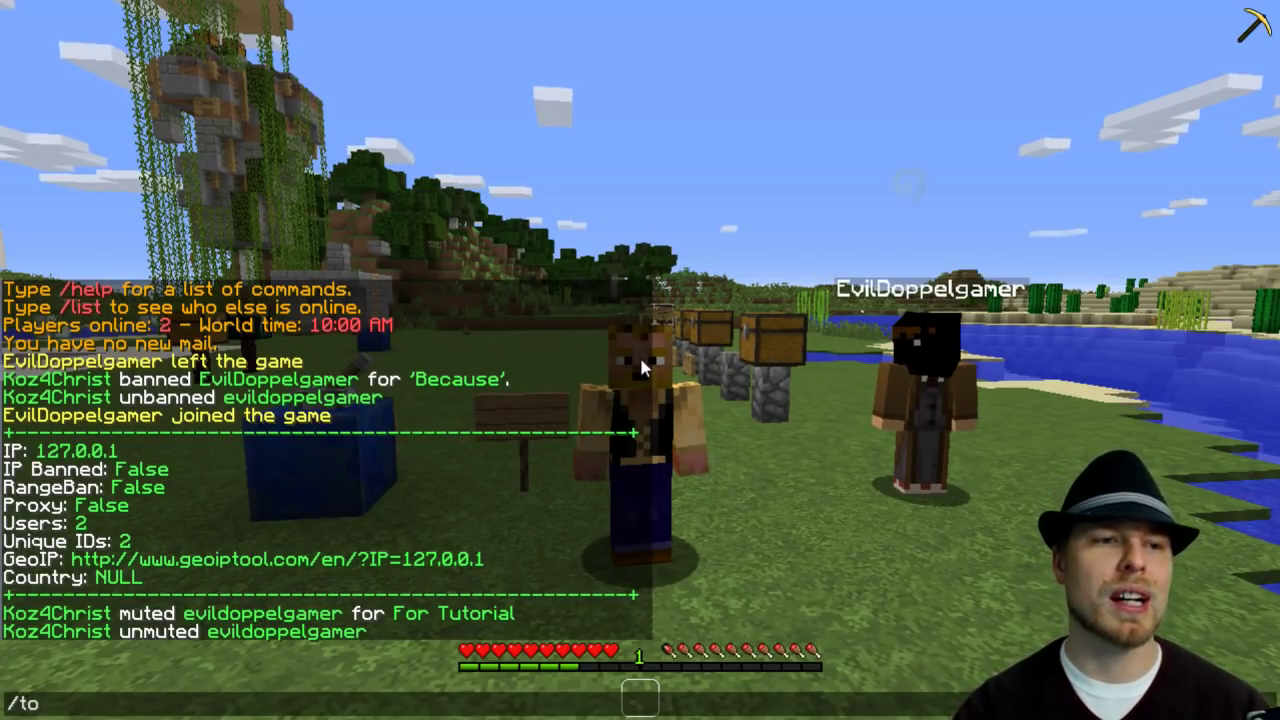
pyautogui.write('gglechat')
pyautogui.press('Return')
pyautogui.press('t')
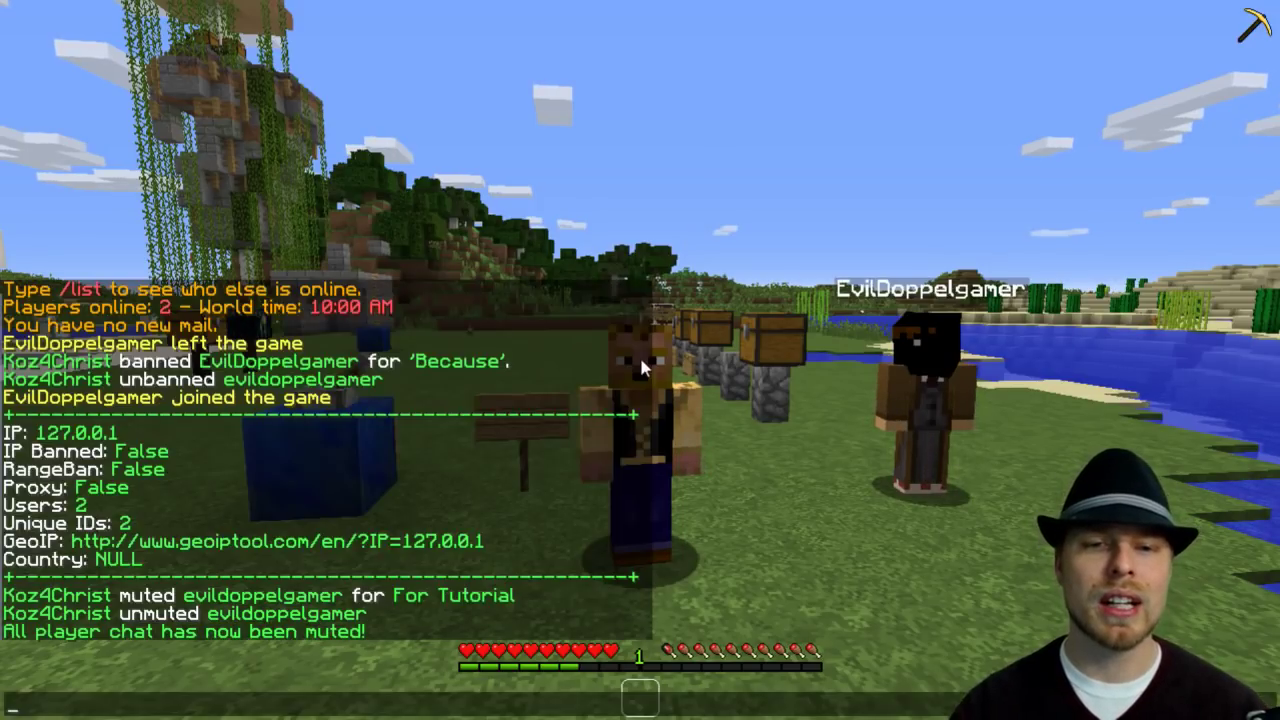
pyautogui.press('Up')
pyautogui.press('Return')
pyautogui.press('t')
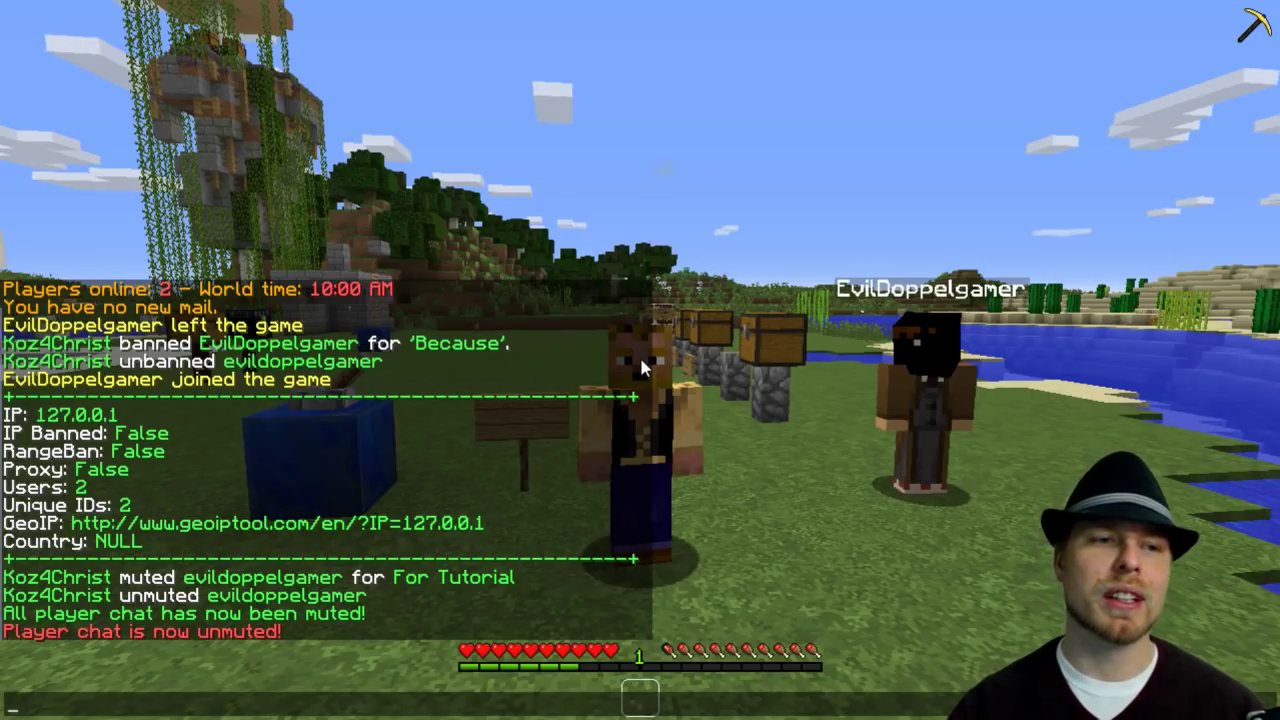
# Step: Run /dupeip on the other player and inspect the 127.0.0.1 scan with status tags
pyautogui.write('/dub')
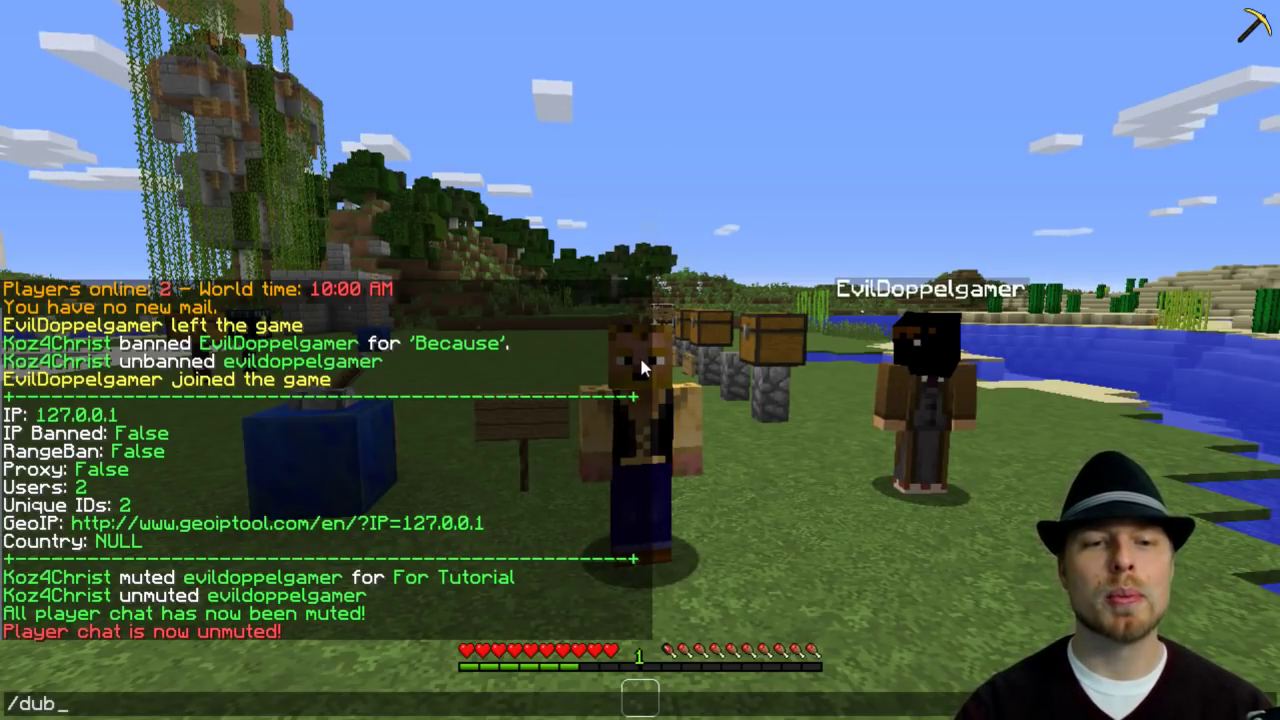
pyautogui.press('BackSpace')
pyautogui.write('peip')
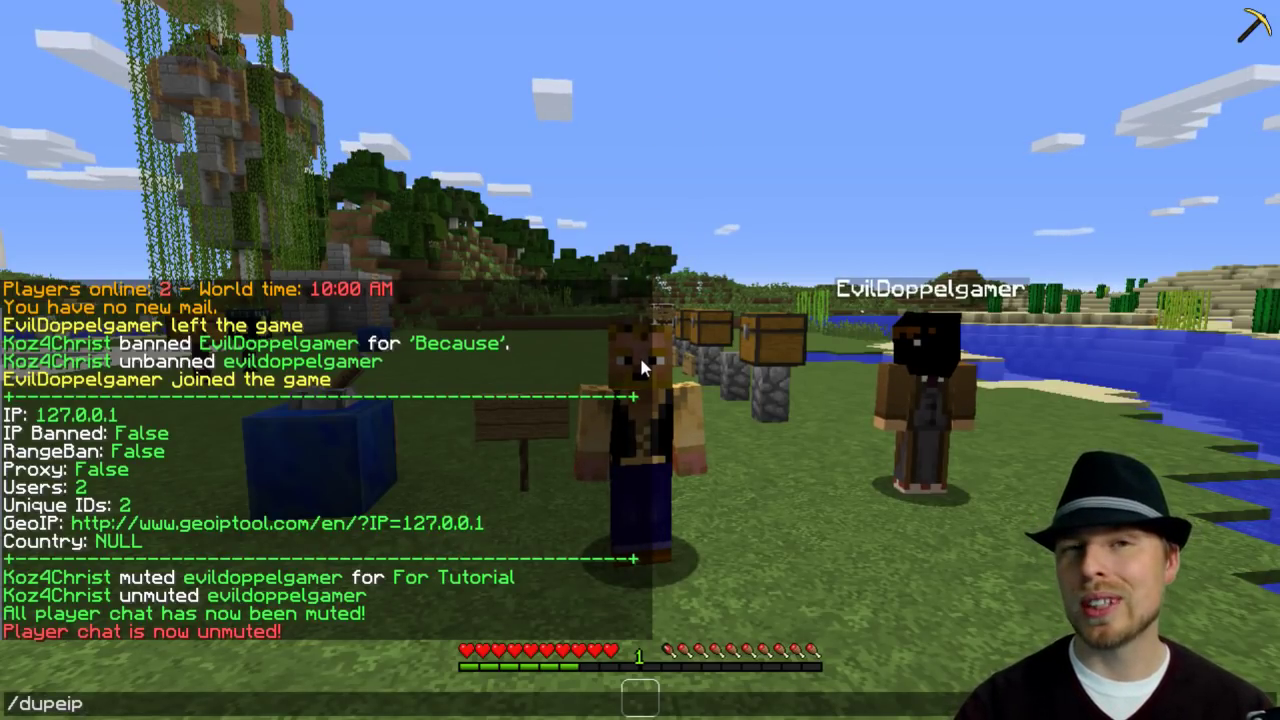
pyautogui.write(' eiv')
pyautogui.press('BackSpace')
pyautogui.press('BackSpace')
pyautogui.write('vi')
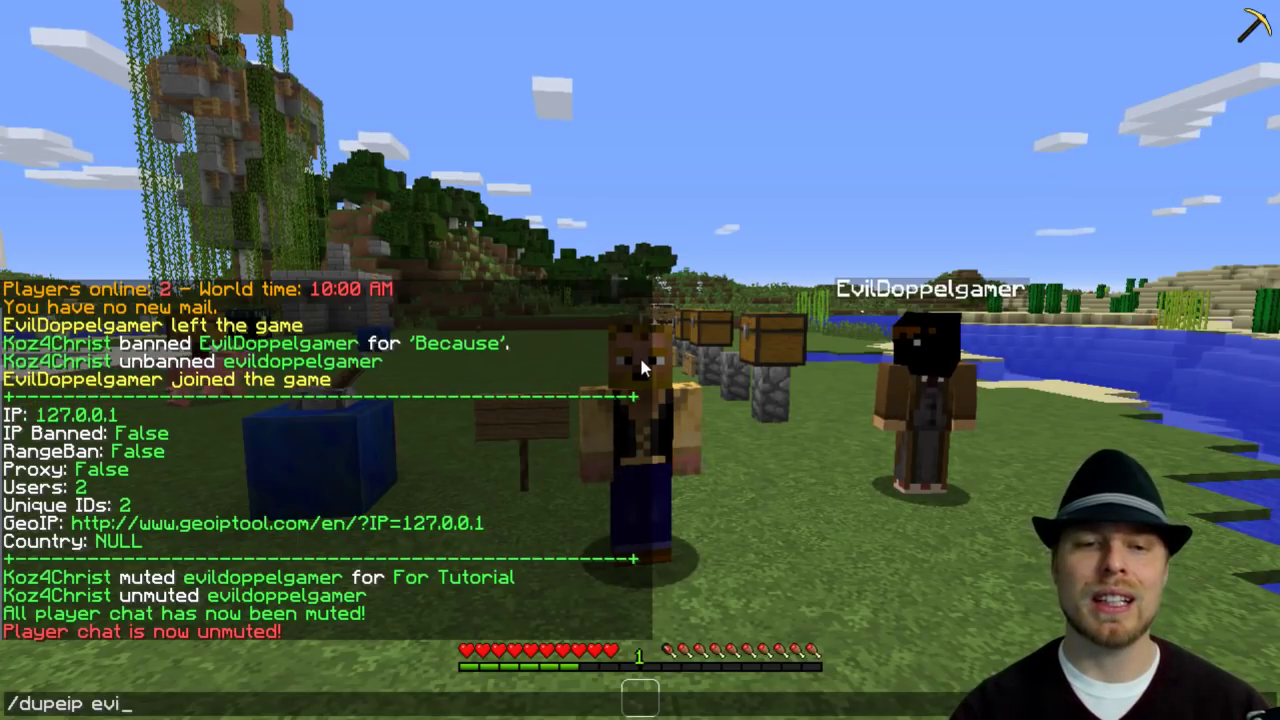
pyautogui.press('Tab')
pyautogui.press('Return')
pyautogui.press('t')
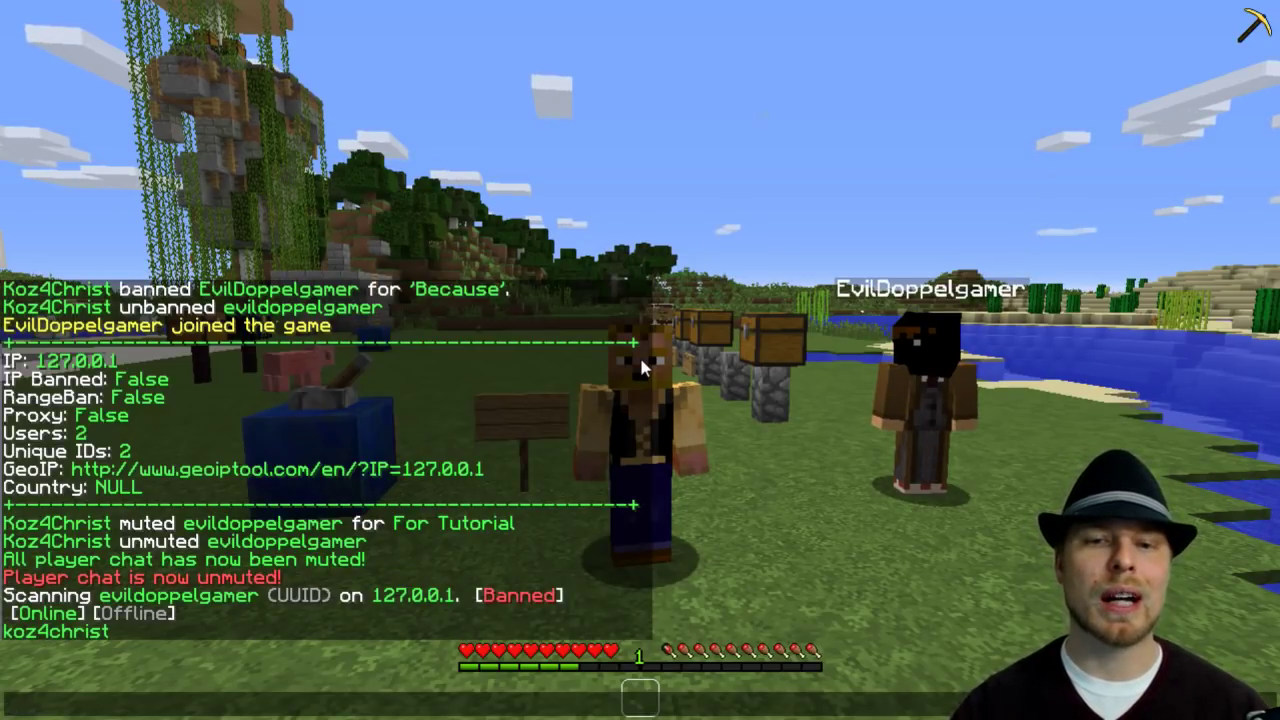
pyautogui.moveTo(132, 617)
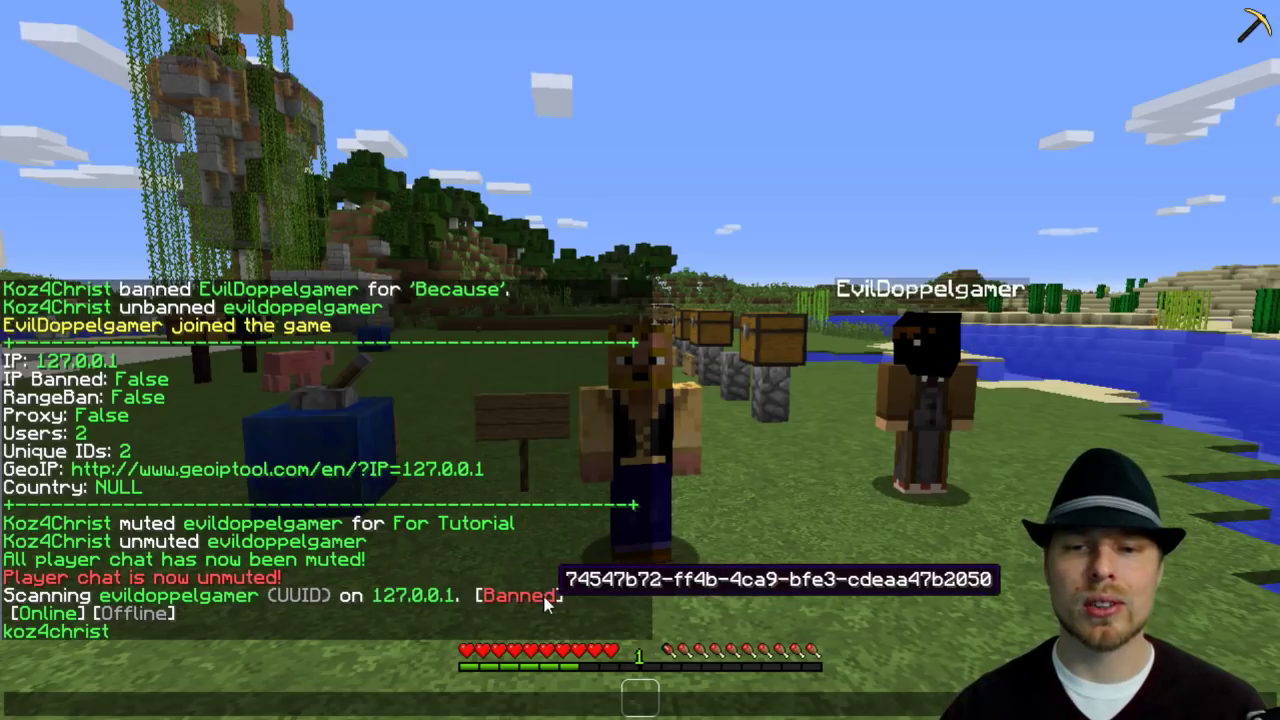
pyautogui.moveTo(440, 597)
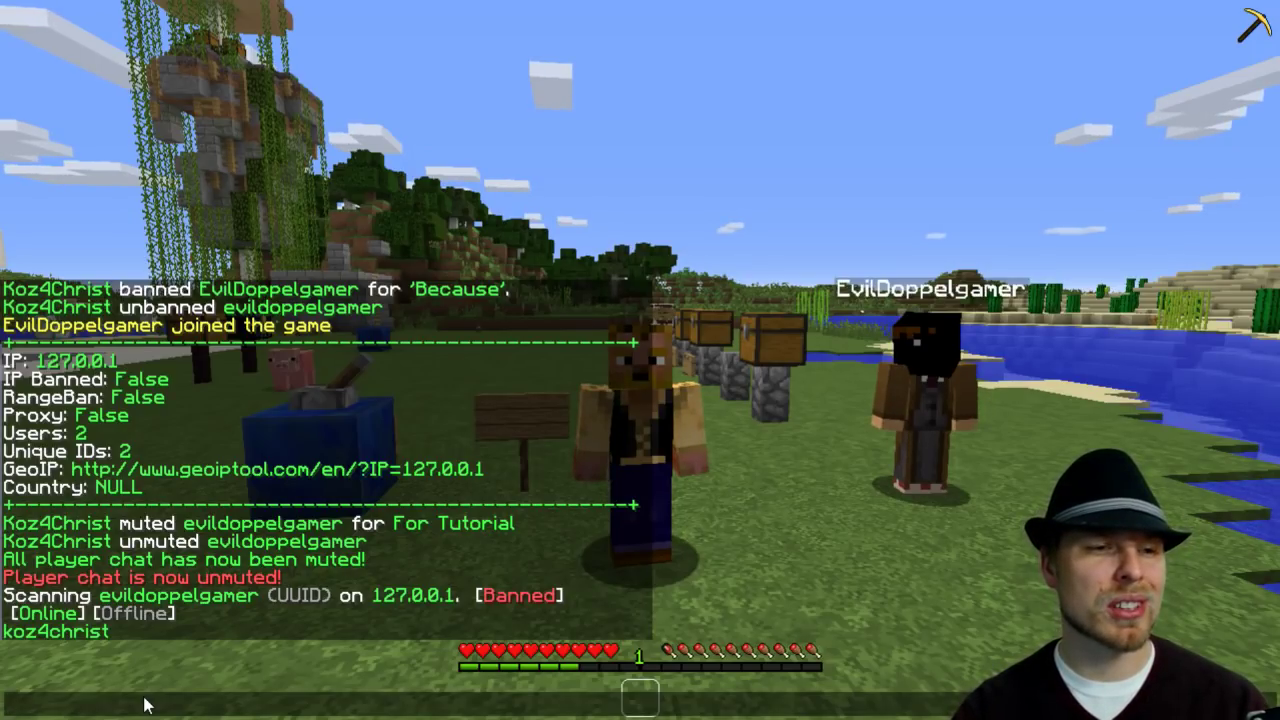
# Step: Warn the other player, then resend the warning with the reason 'Reason'
pyautogui.write('/warn ev')
pyautogui.press('Tab')
pyautogui.press('Return')
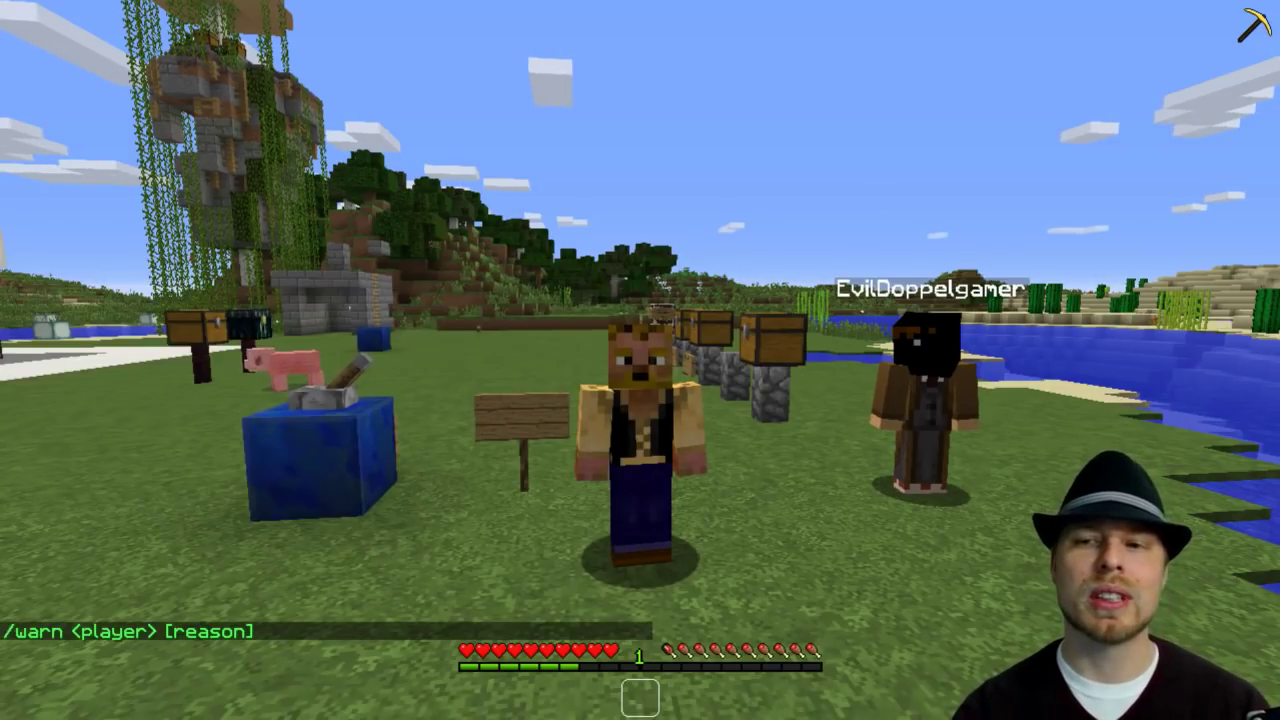
pyautogui.press('t')
pyautogui.press('Up')
pyautogui.write('Reason')
pyautogui.press('Return')
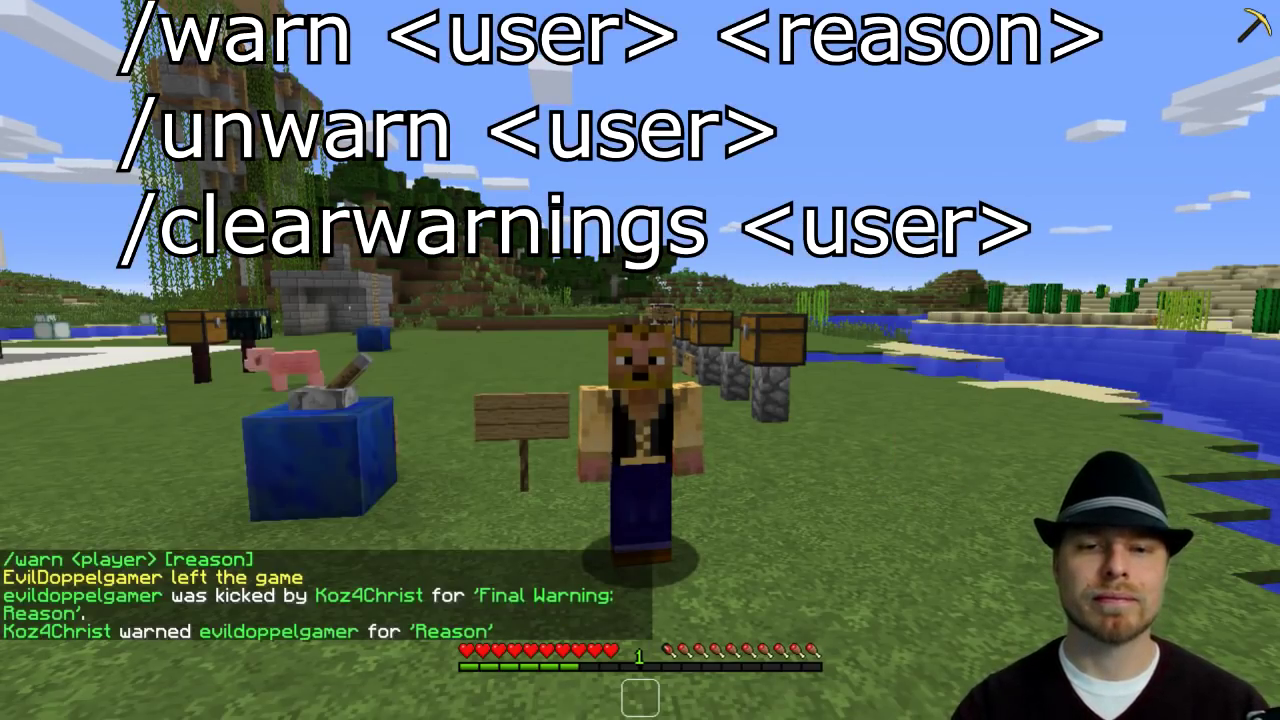
pyautogui.press('t')
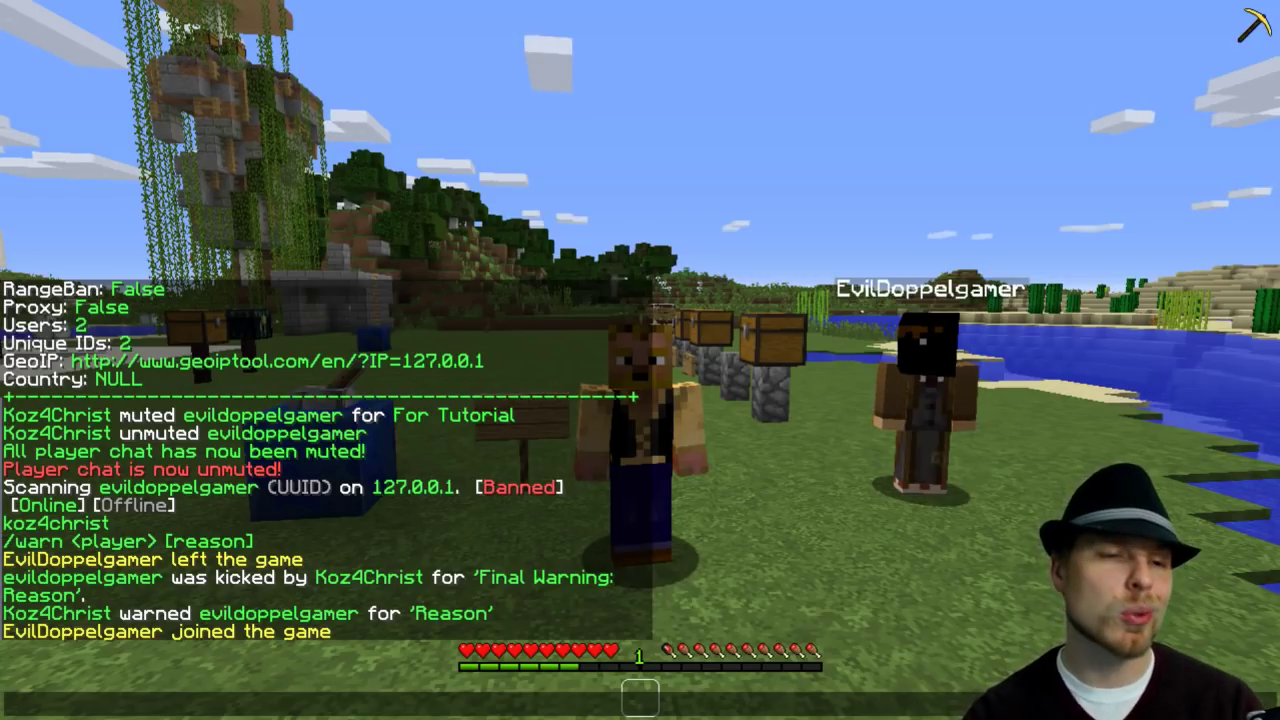
pyautogui.write('nwarn ev')
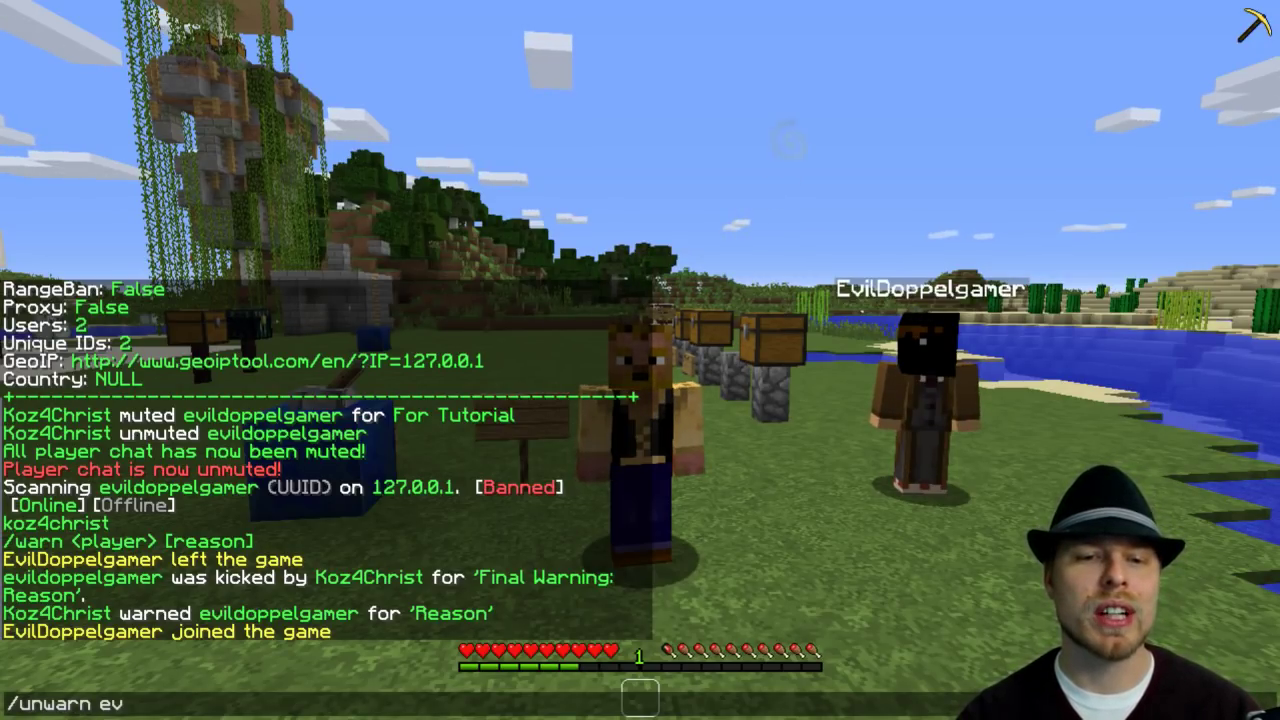
pyautogui.press('Tab')
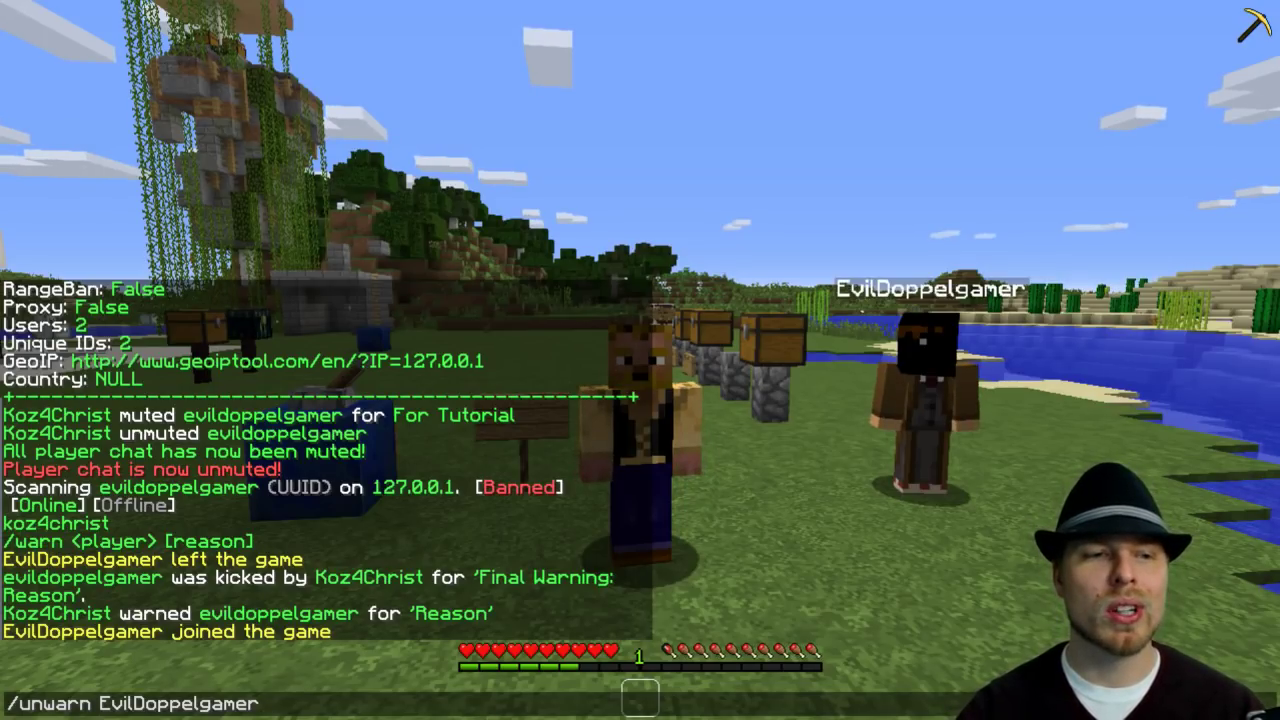
pyautogui.hotkey('ctrl', 'a')
pyautogui.press('Right')
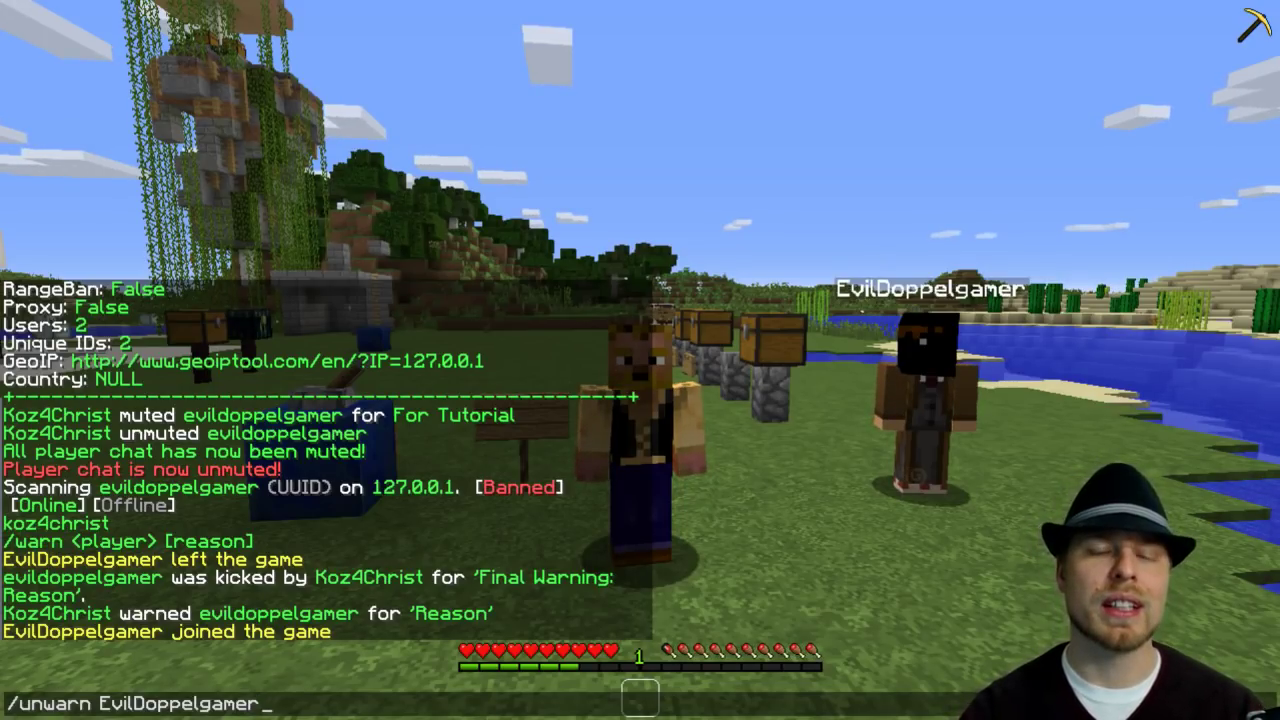
pyautogui.press('Up')
pyautogui.press('Down')
pyautogui.hotkey('ctrl', 'a')
pyautogui.press('BackSpace')
pyautogui.write('/histyory')
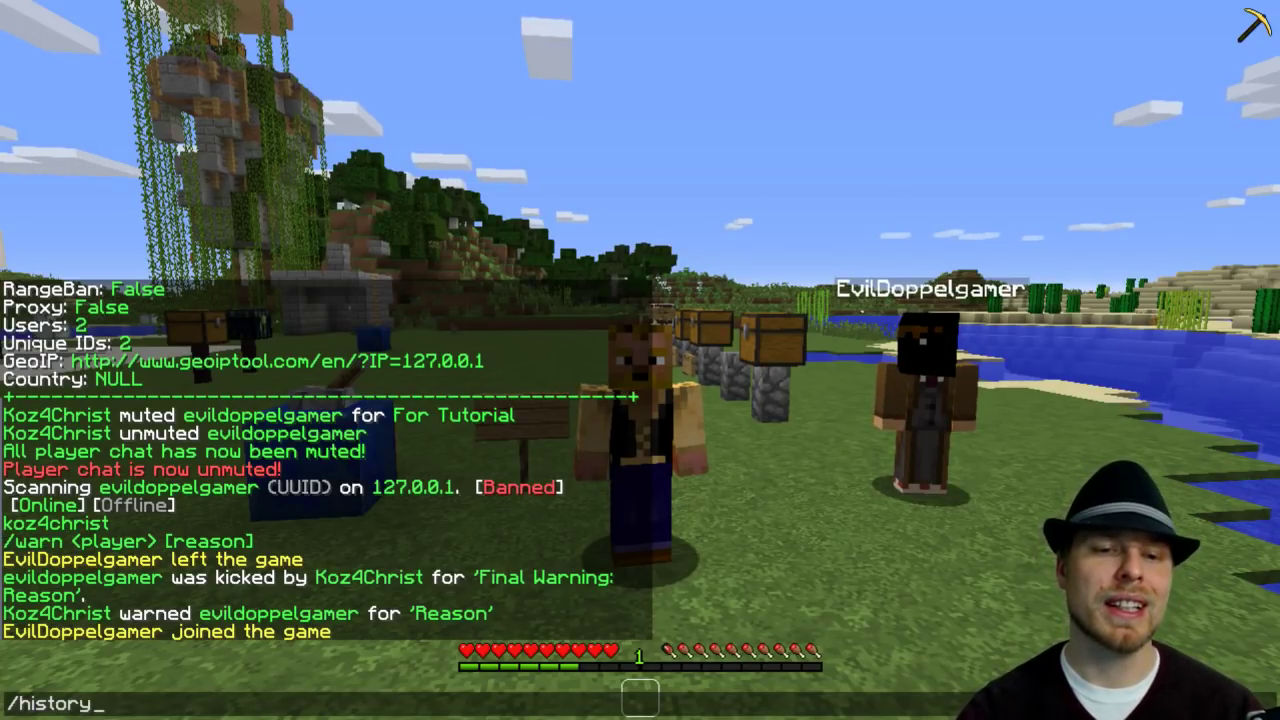
pyautogui.write(' eiv')
# Step: Display the other player's /history of warnings, kicks, mutes, ban and unban
pyautogui.press('BackSpace')
pyautogui.press('BackSpace')
pyautogui.write('vi')
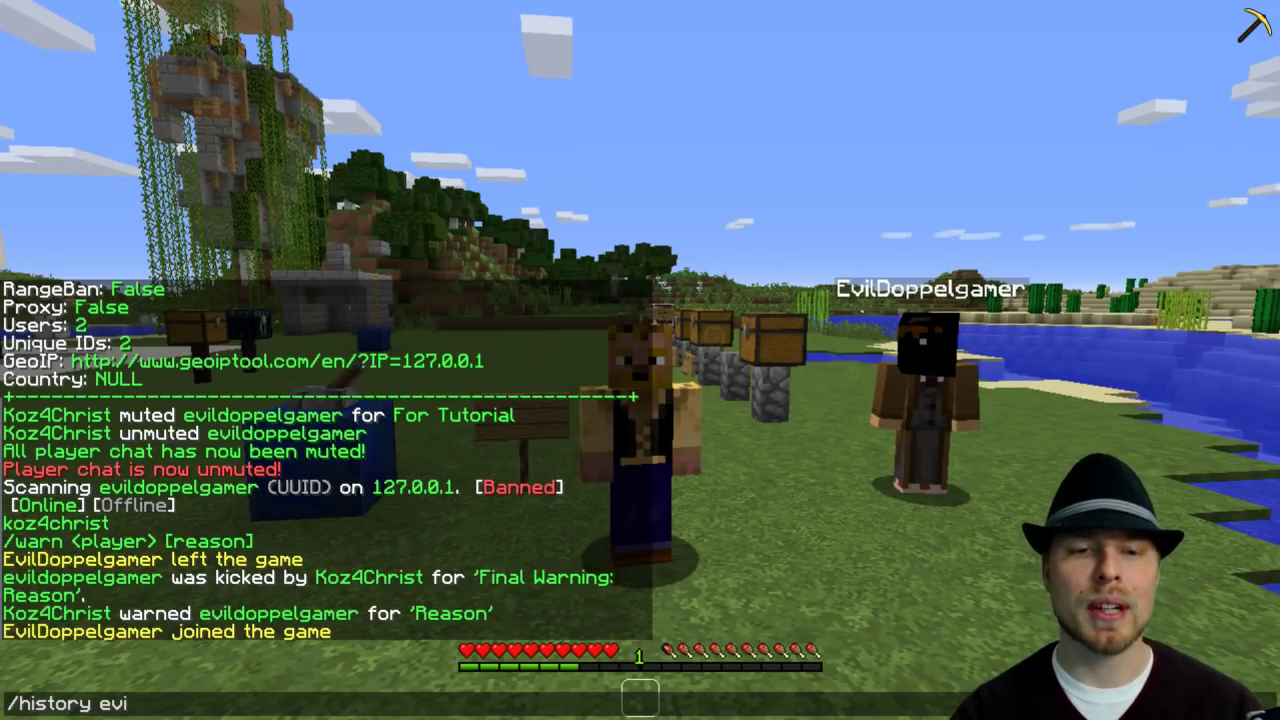
pyautogui.press('BackSpace')
pyautogui.press('BackSpace')
pyautogui.press('BackSpace')
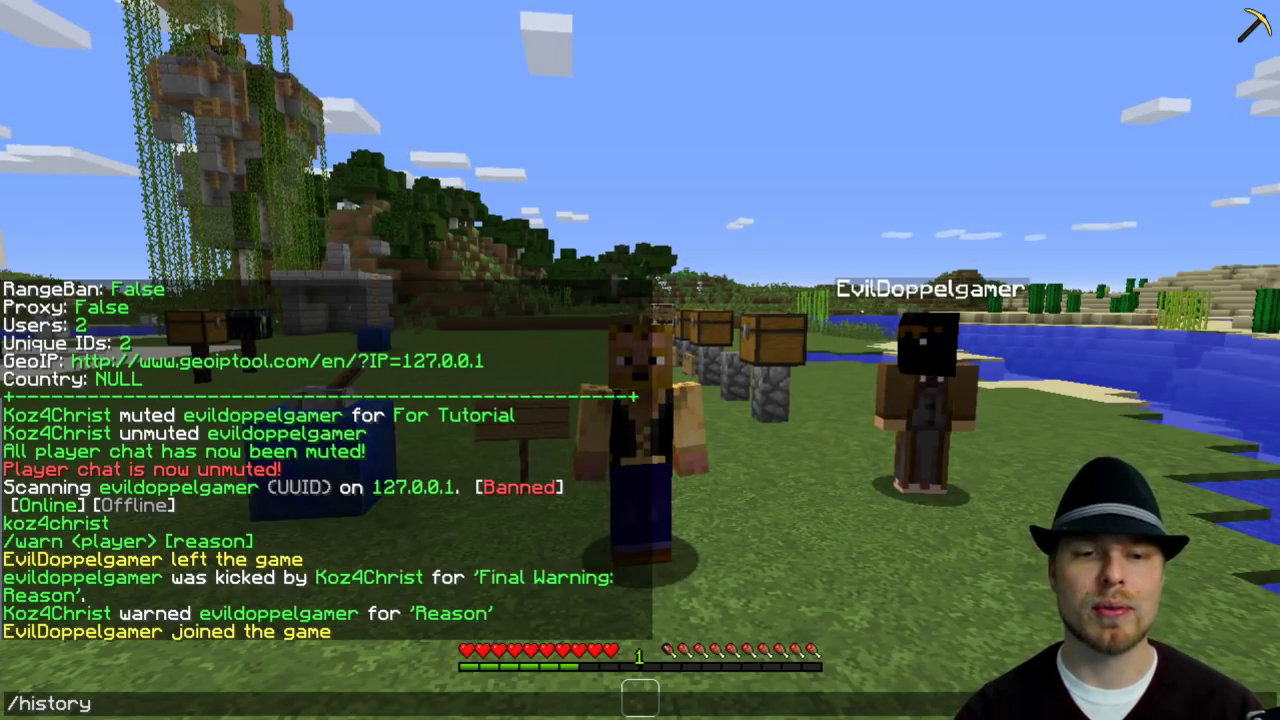
pyautogui.write('EvilDoppel')
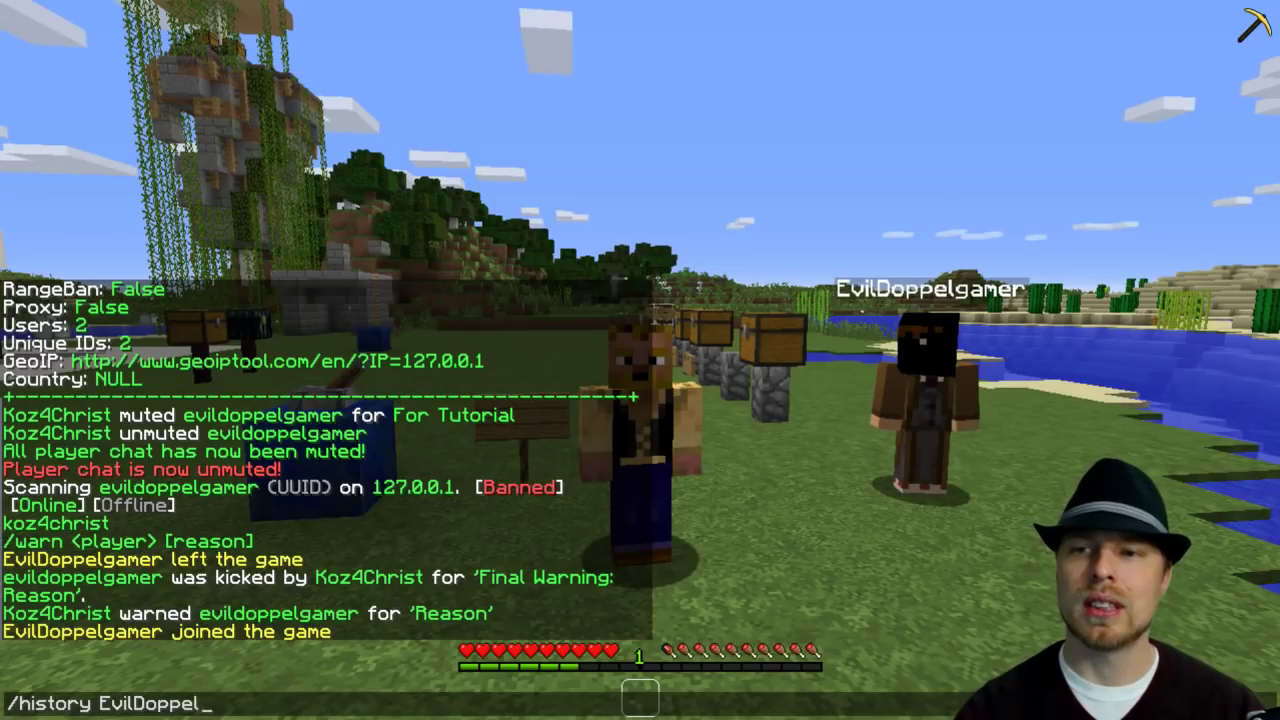
pyautogui.write('gamer')
pyautogui.press('Return')
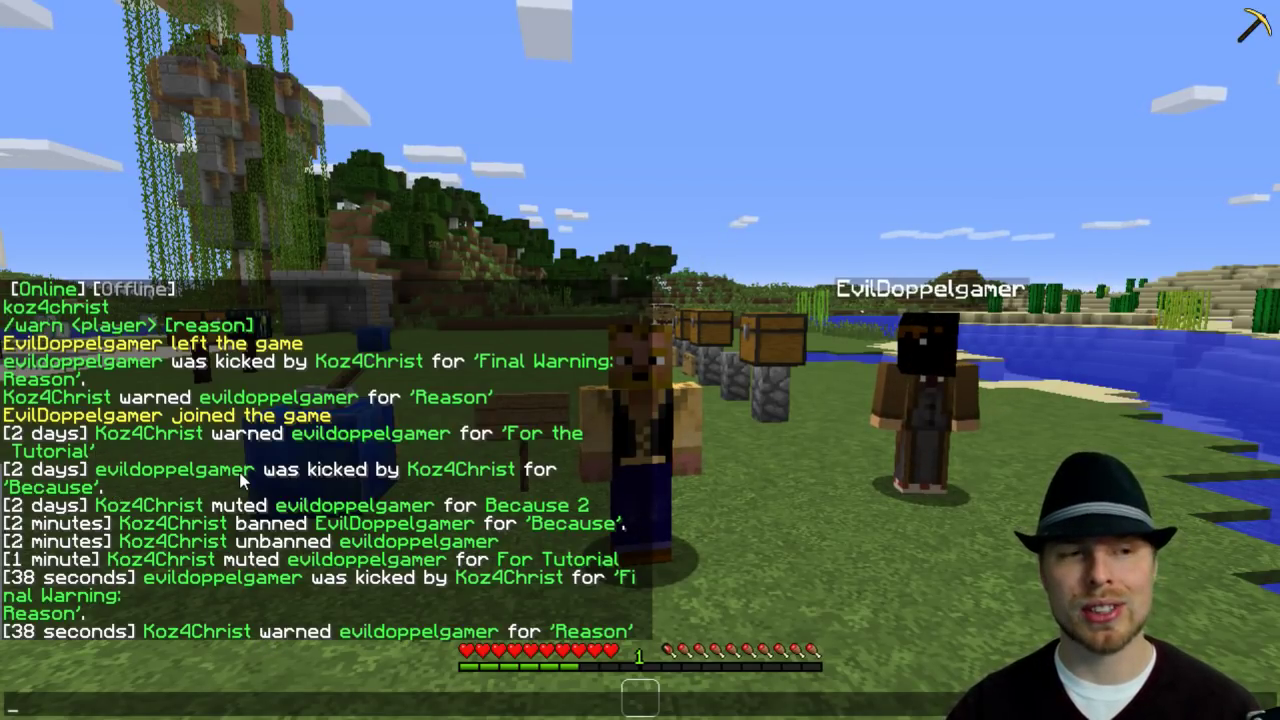
pyautogui.write('/')
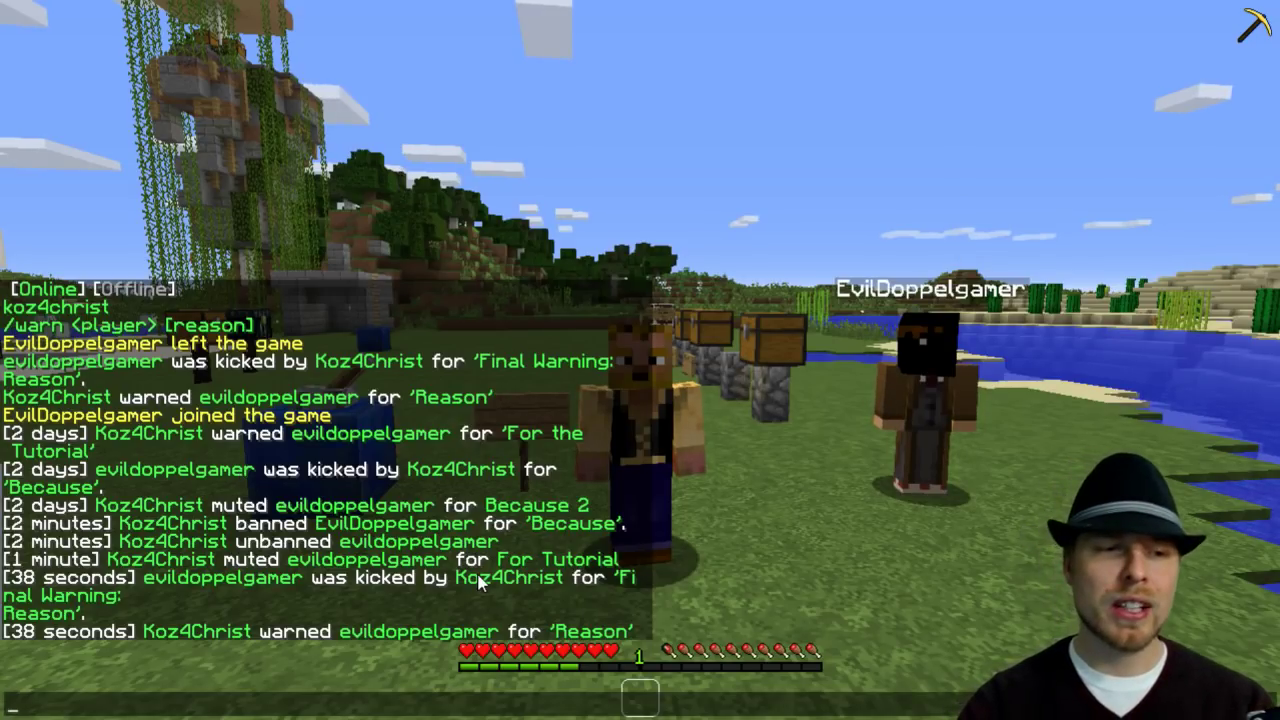
pyautogui.write('et')
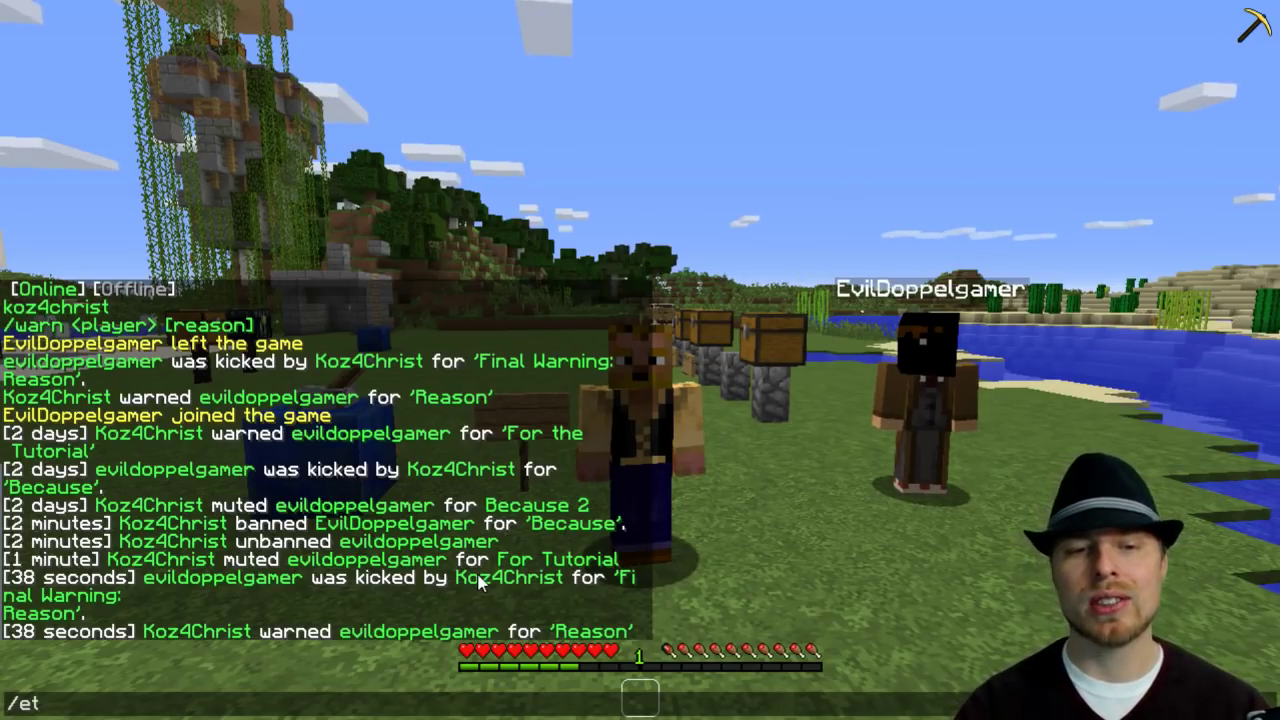
pyautogui.write('mpban')
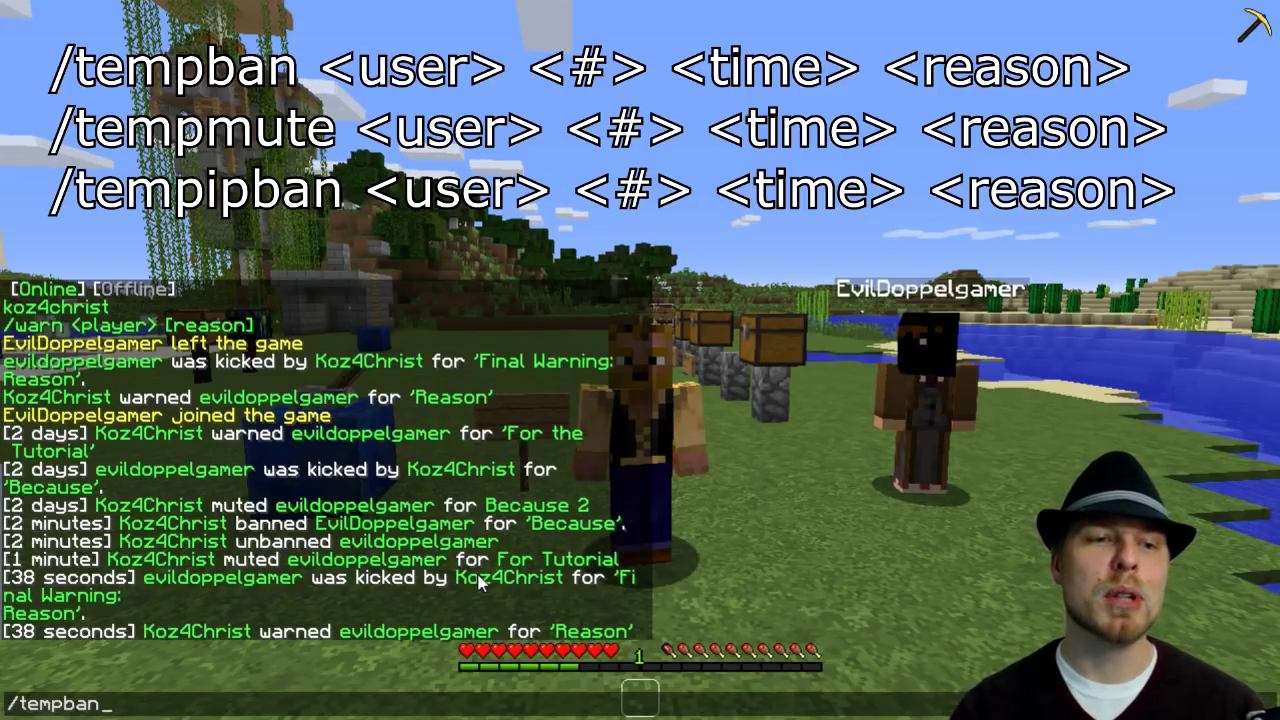
# Step: Tempban the other player for 1 minute with the reason 'One Minute ban'
pyautogui.press('BackSpace')
pyautogui.press('BackSpace')
pyautogui.press('BackSpace')
pyautogui.press('BackSpace')
pyautogui.press('BackSpace')
pyautogui.press('BackSpace')
pyautogui.press('BackSpace')
pyautogui.write('tepm')
pyautogui.press('BackSpace')
pyautogui.press('BackSpace')
pyautogui.write('mp')
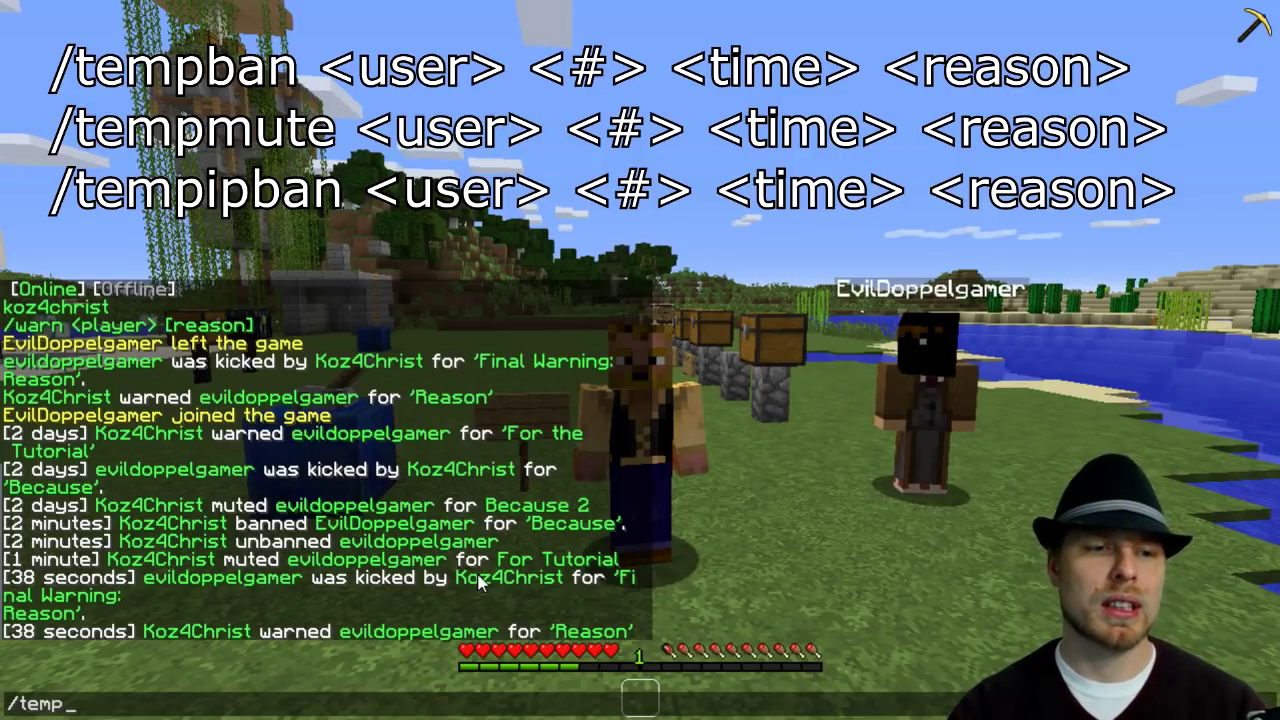
pyautogui.write('mu')
pyautogui.press('BackSpace')
pyautogui.press('BackSpace')
pyautogui.write('ban')
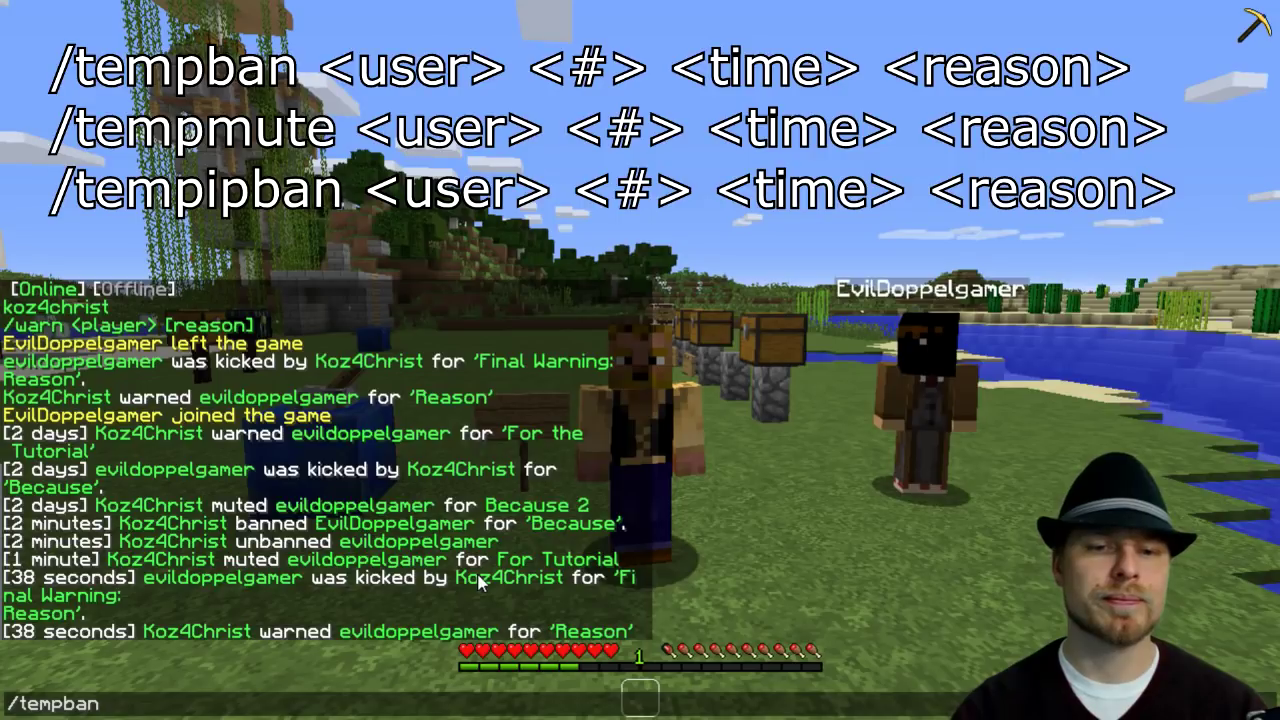
pyautogui.write(' Evi')
pyautogui.press('Tab')
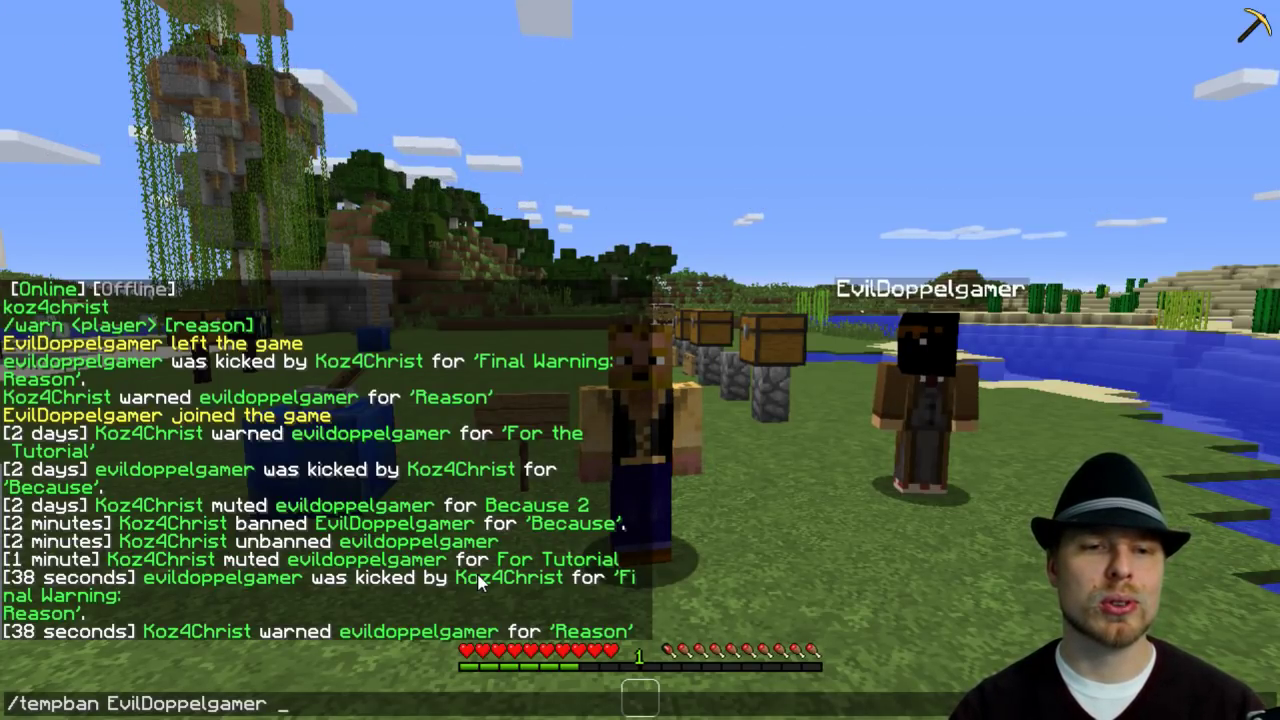
pyautogui.write('1')
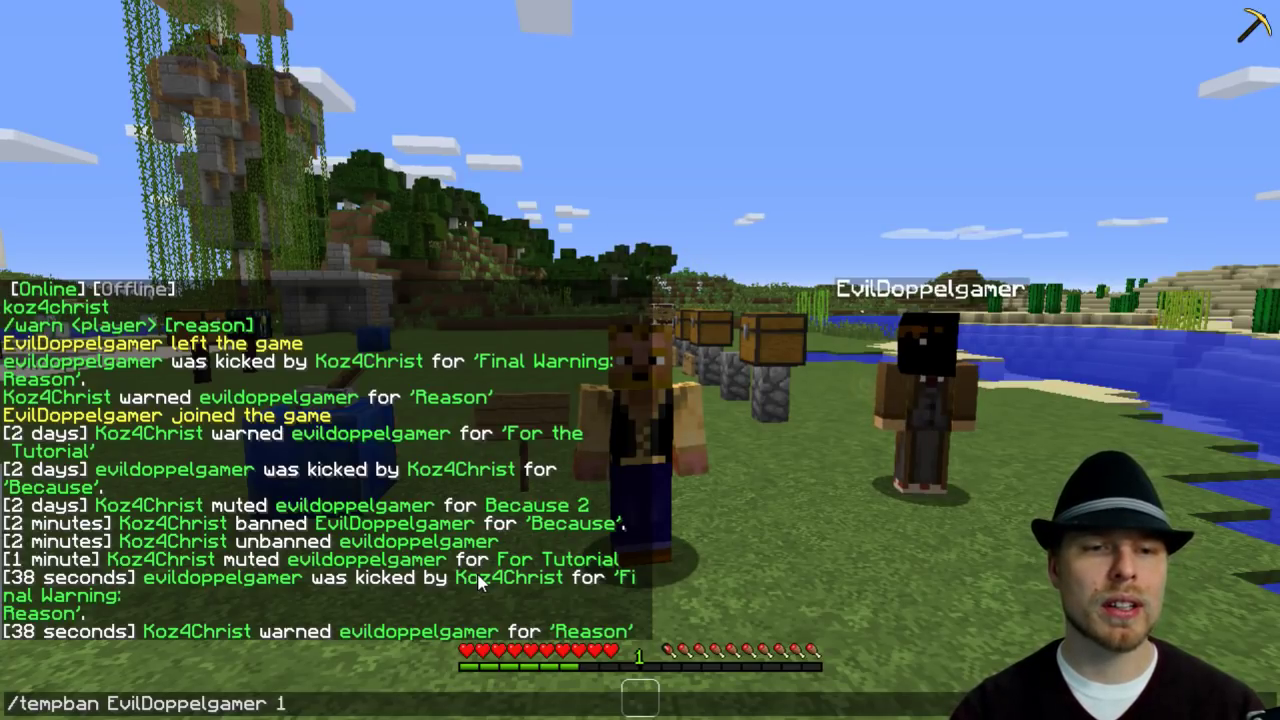
pyautogui.write(' minute')
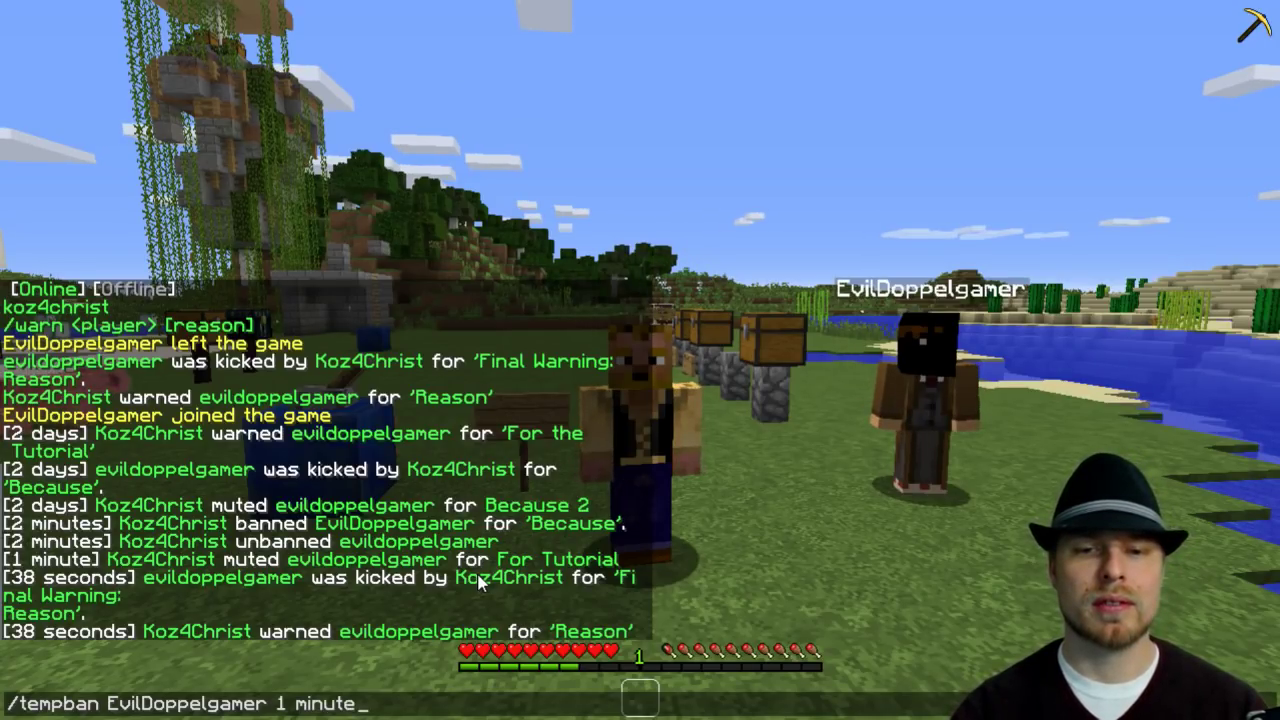
pyautogui.write(' for ‘')
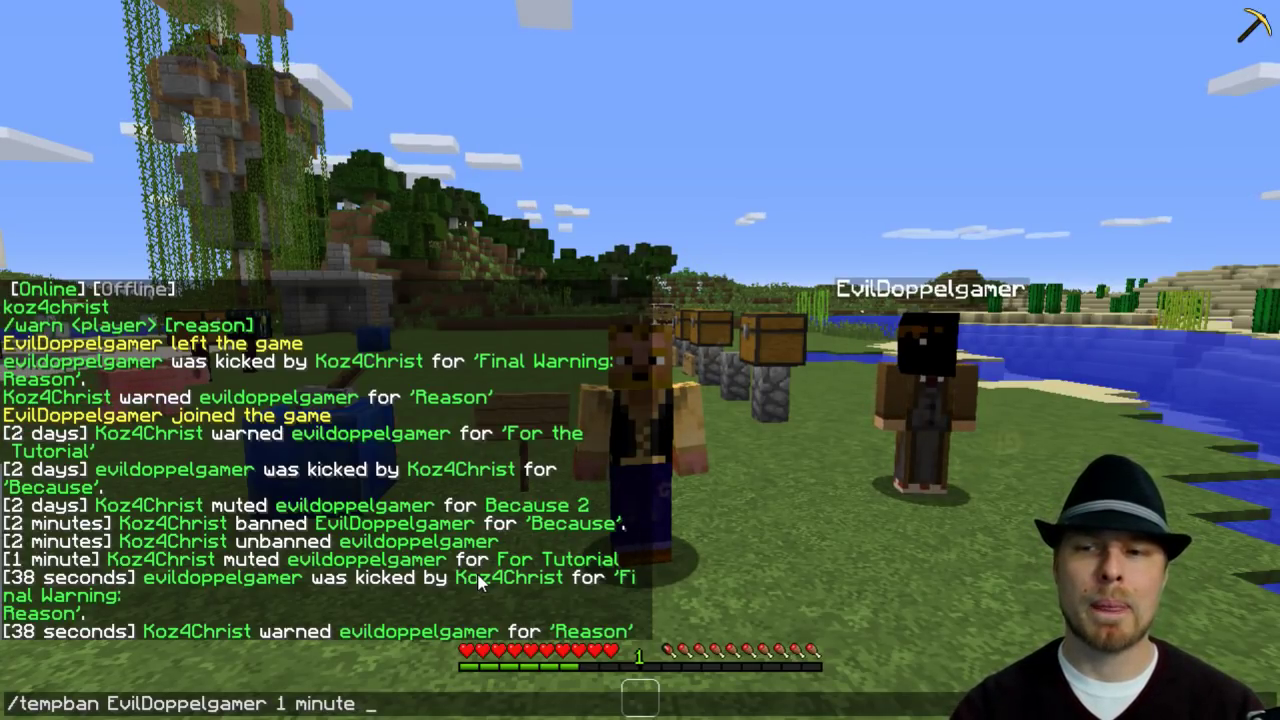
pyautogui.write('One Minute')
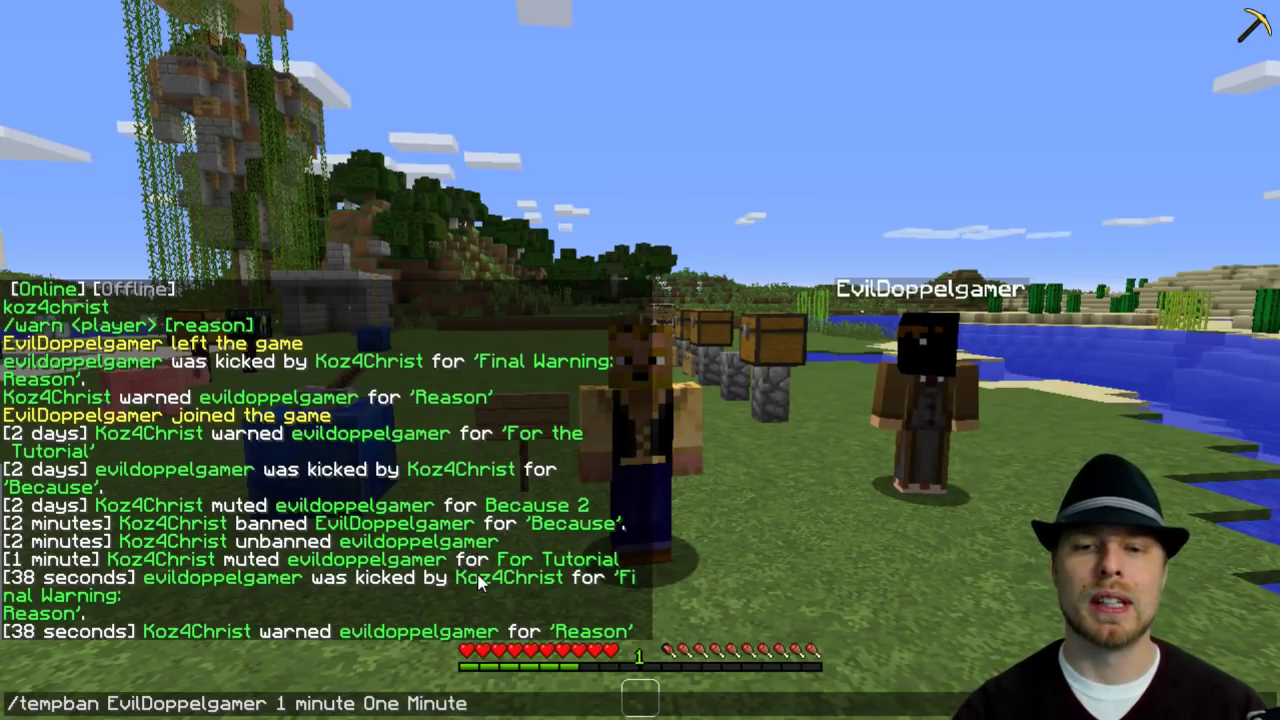
pyautogui.write(' ban')
pyautogui.press('Return')
pyautogui.press('t')
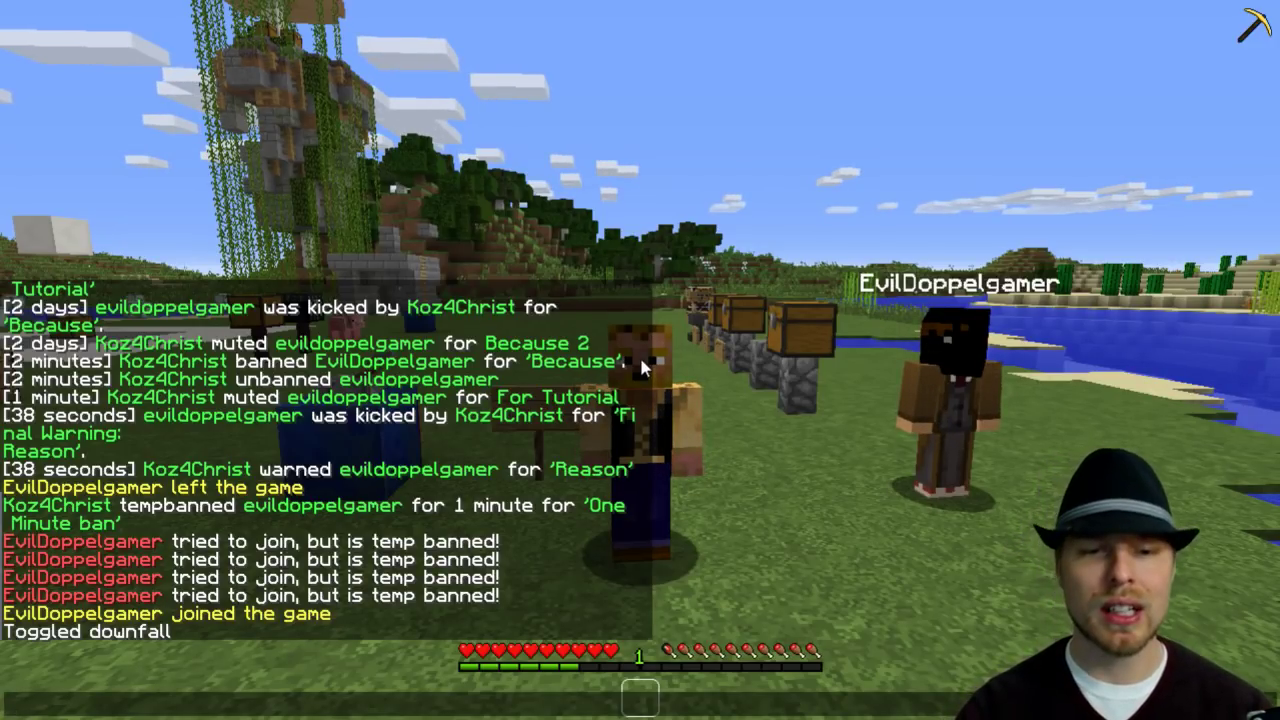
# Step: Enable lockdown, toggle it off, re-enable it for 'For Tutorial', then issue /kick
pyautogui.write('/lock ')
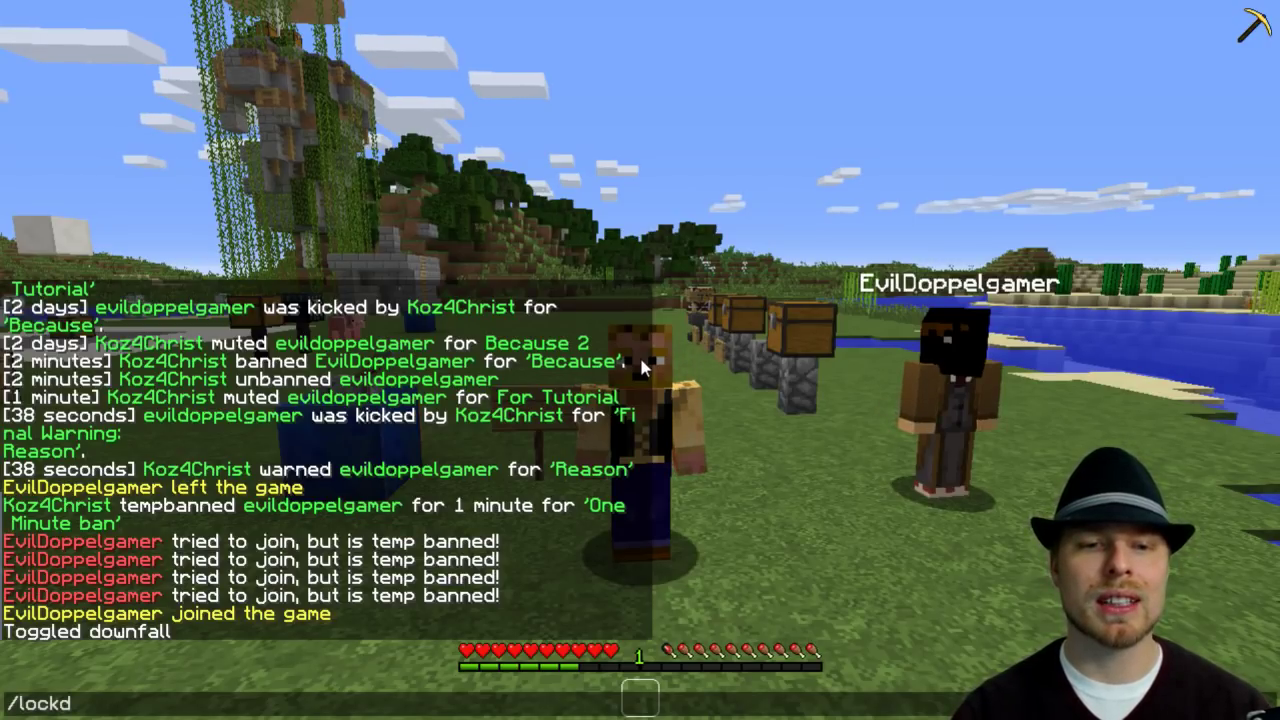
pyautogui.write('own')
pyautogui.press('Return')
pyautogui.press('t')
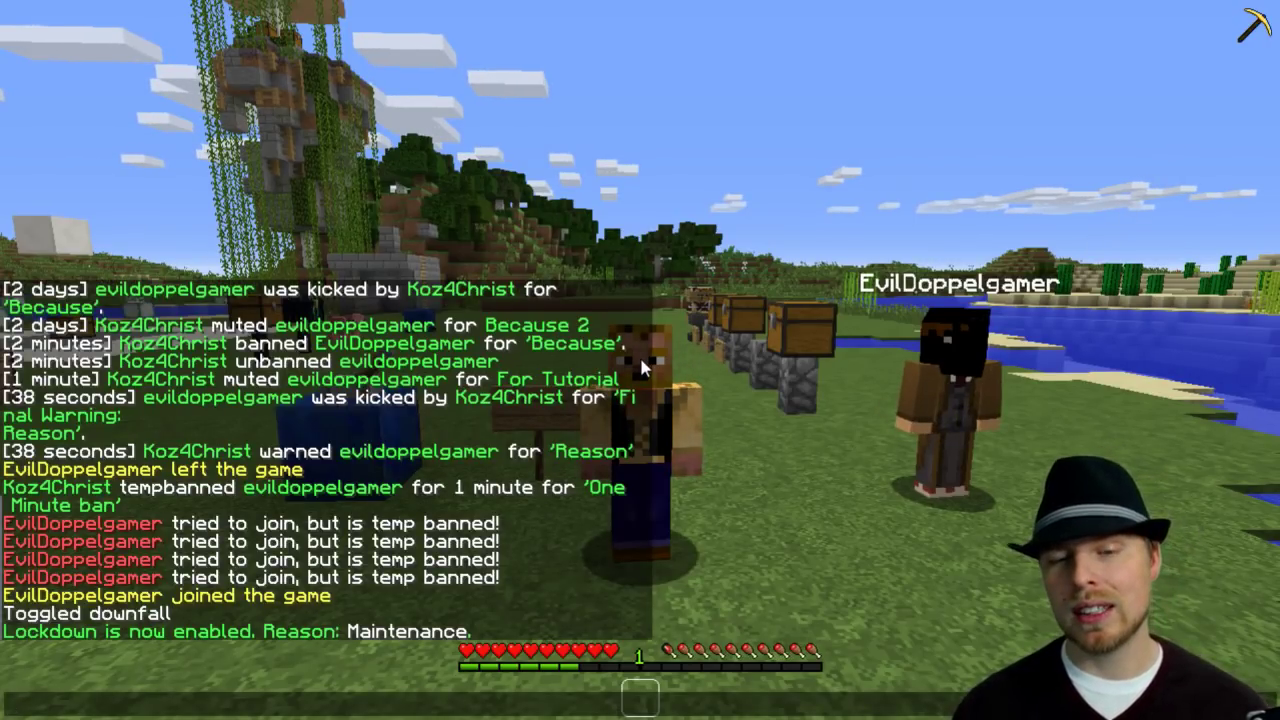
pyautogui.write('/lockdown ')
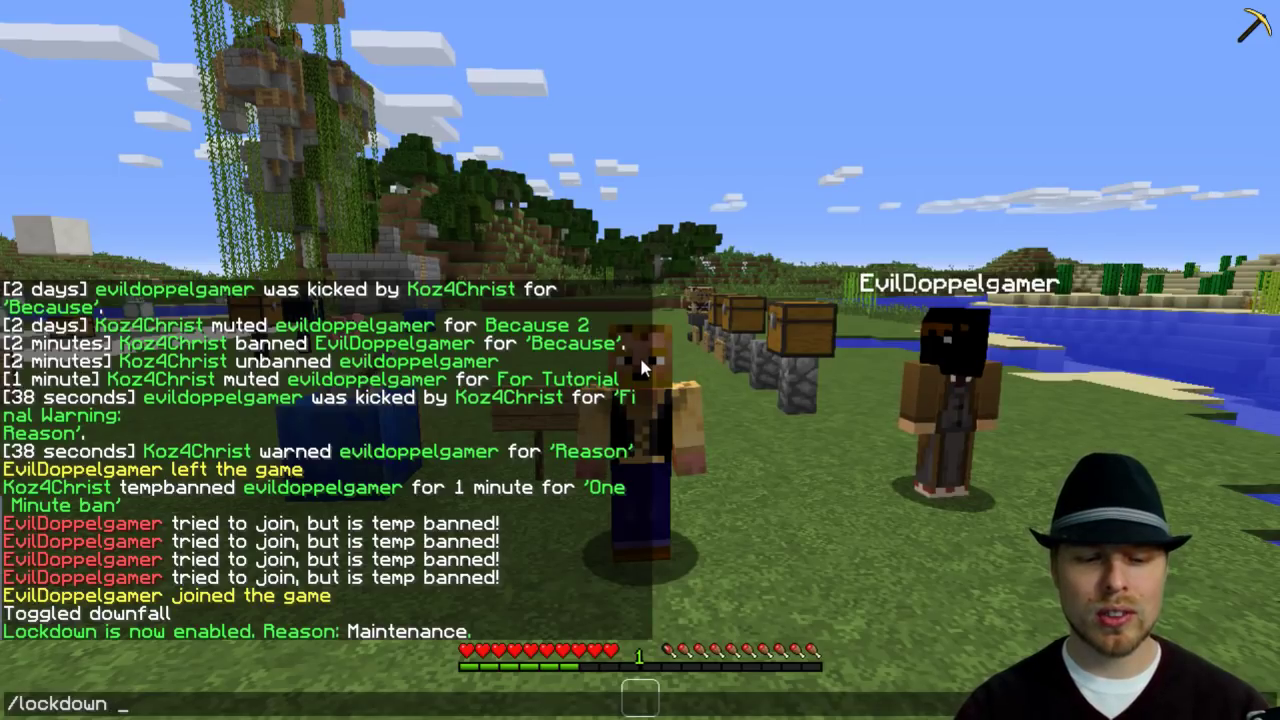
pyautogui.write('For ')
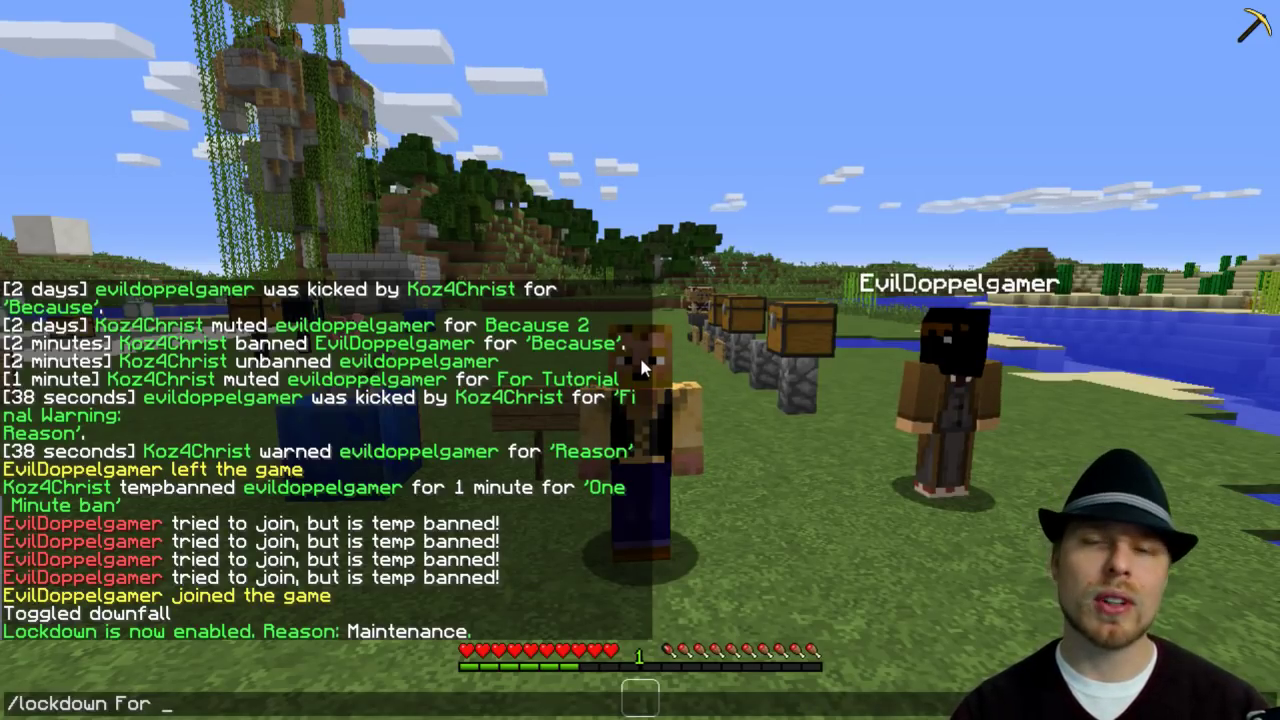
pyautogui.write('Tutorial')
pyautogui.press('Return')
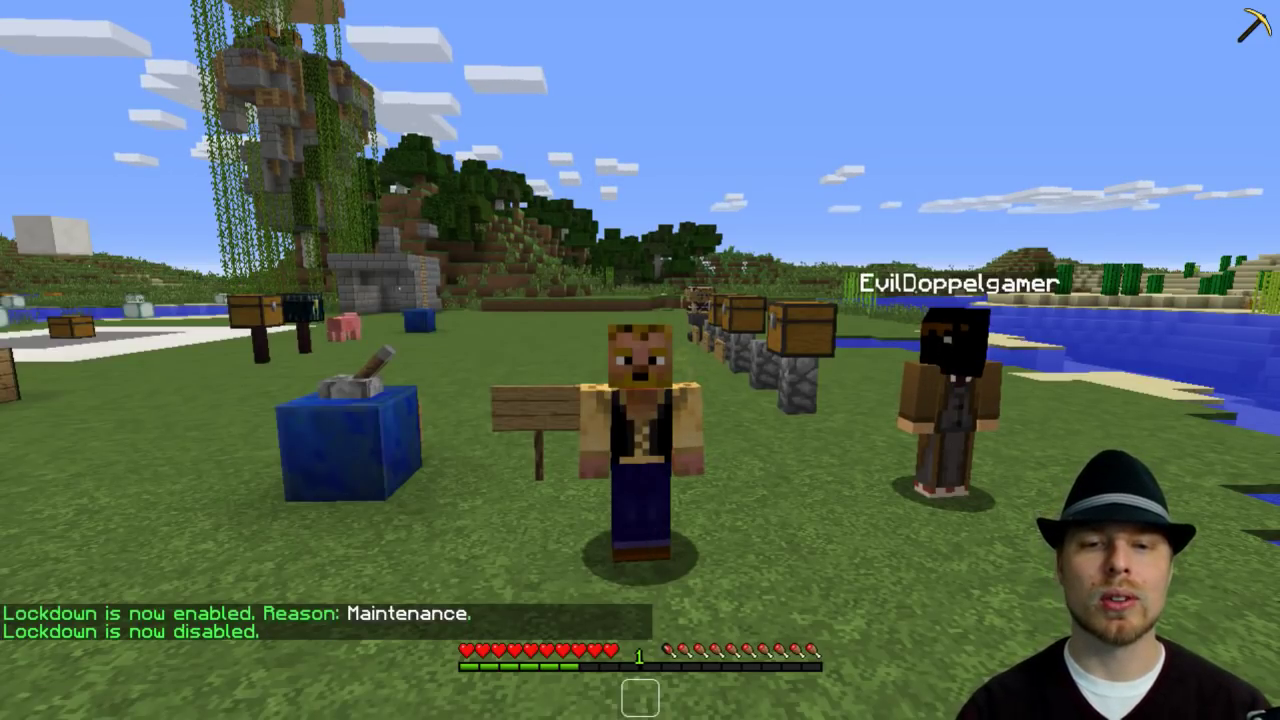
pyautogui.press('Up')
pyautogui.press('Return')
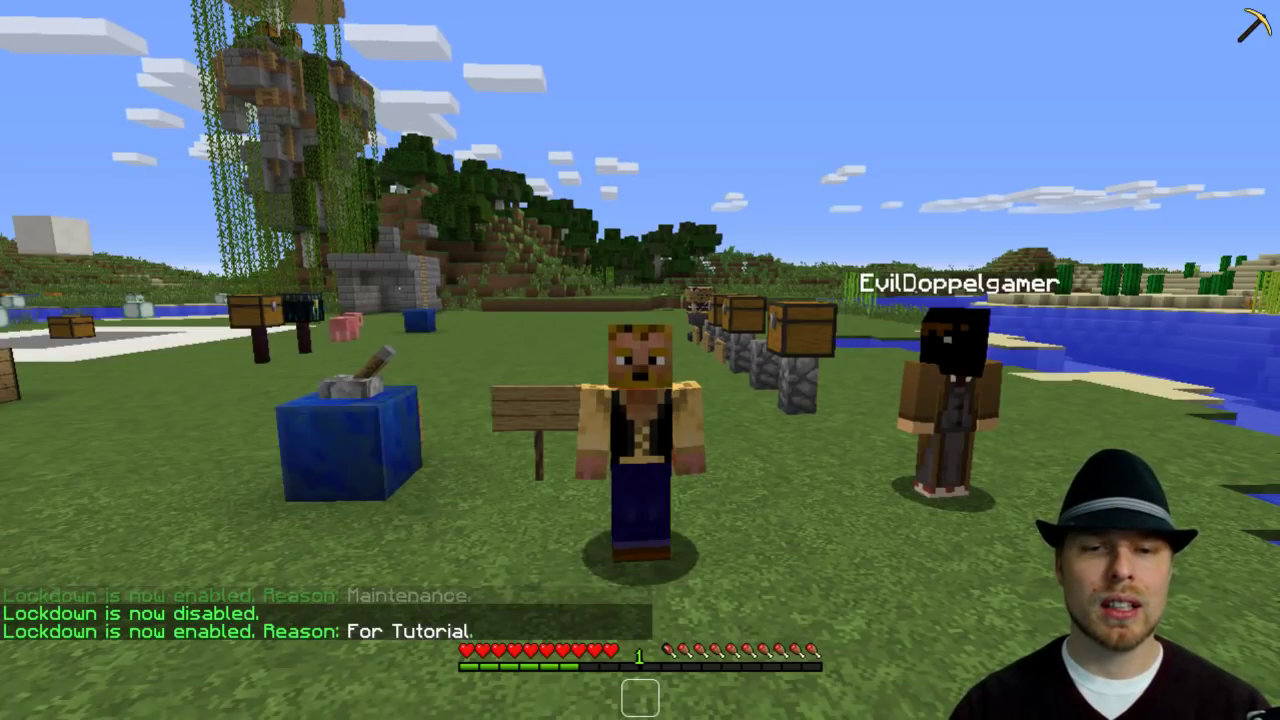
pyautogui.press('t')
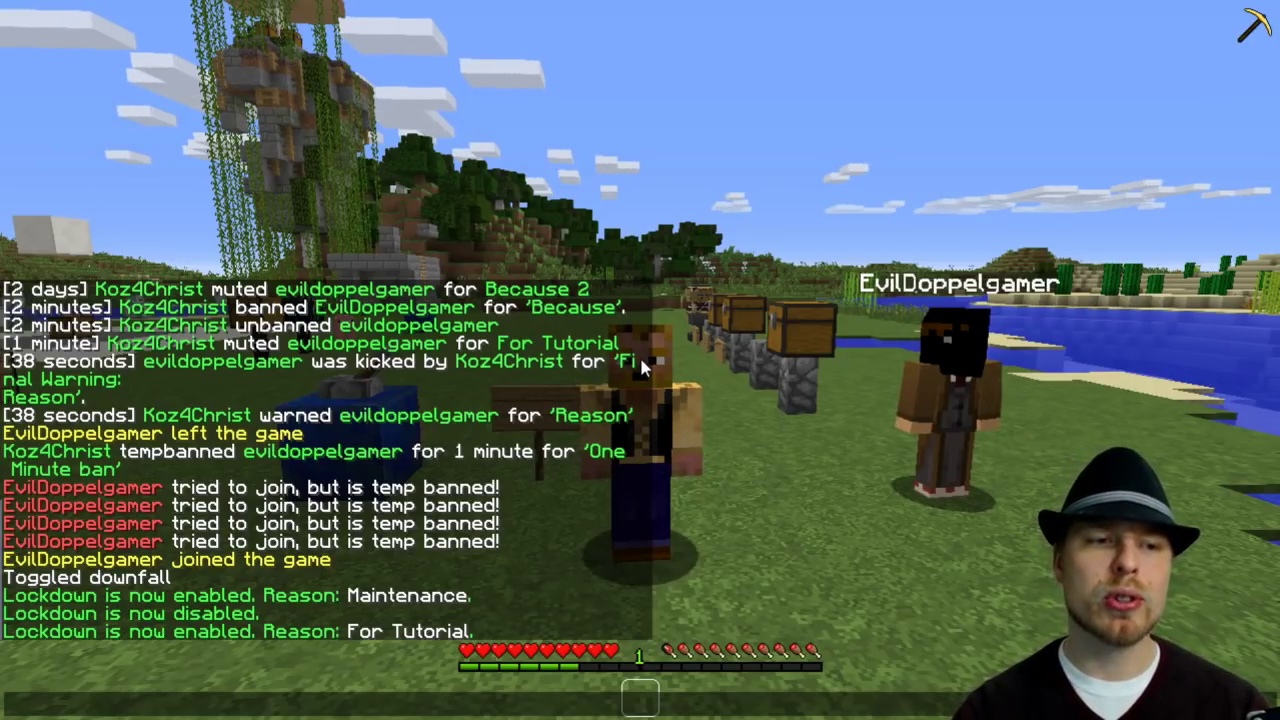
pyautogui.write('ick *')
pyautogui.press('Escape')
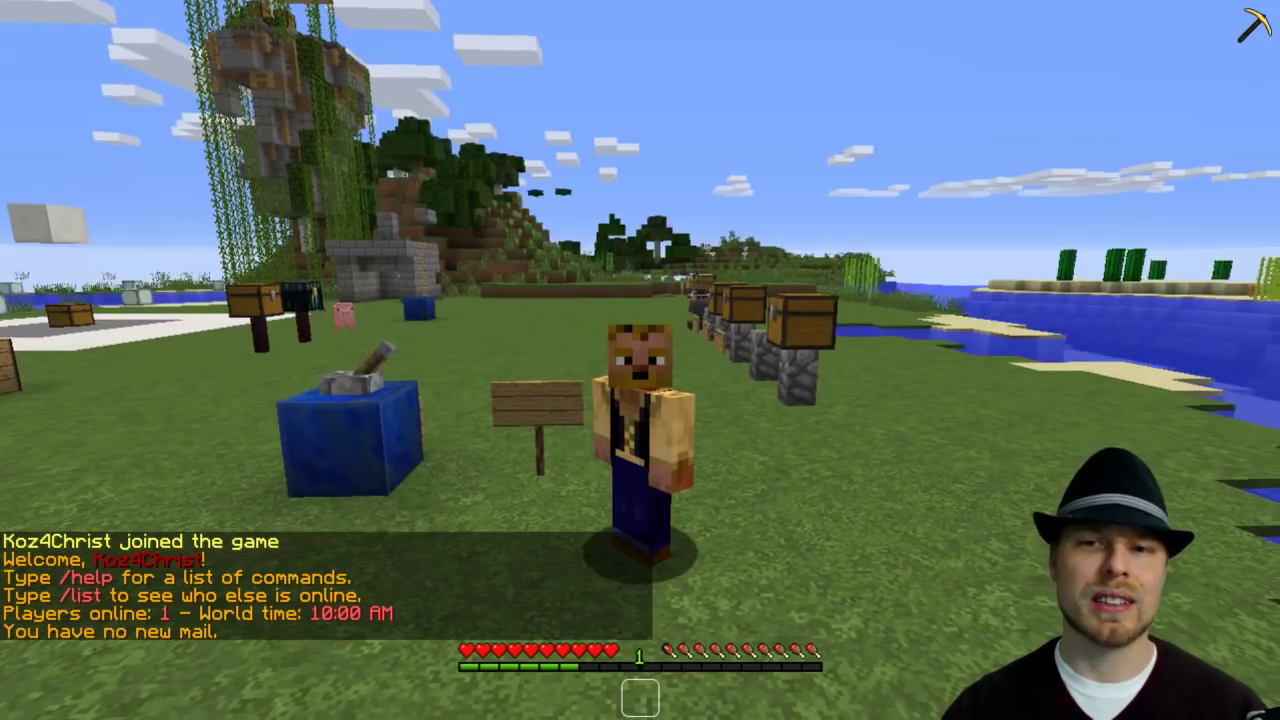
# Step: Read the lockdown-bypass messages in chat after rejoining, then return to the game
pyautogui.press('t')
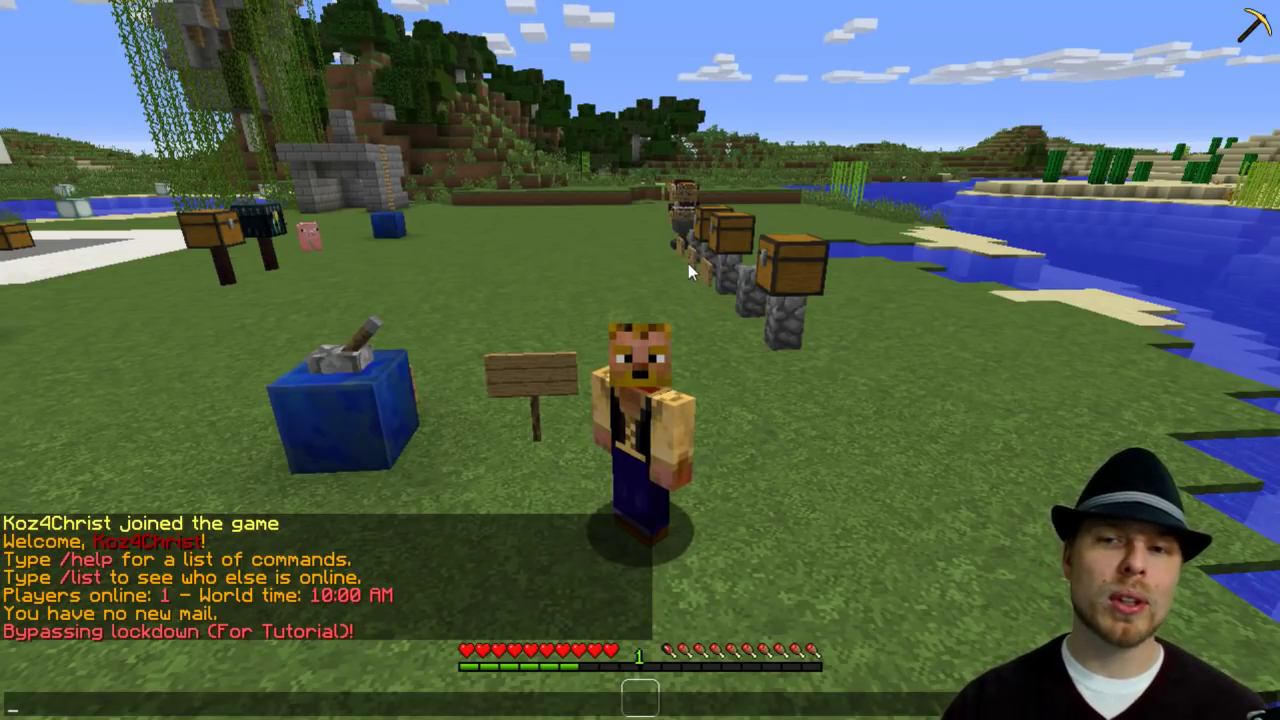
pyautogui.press('Escape')
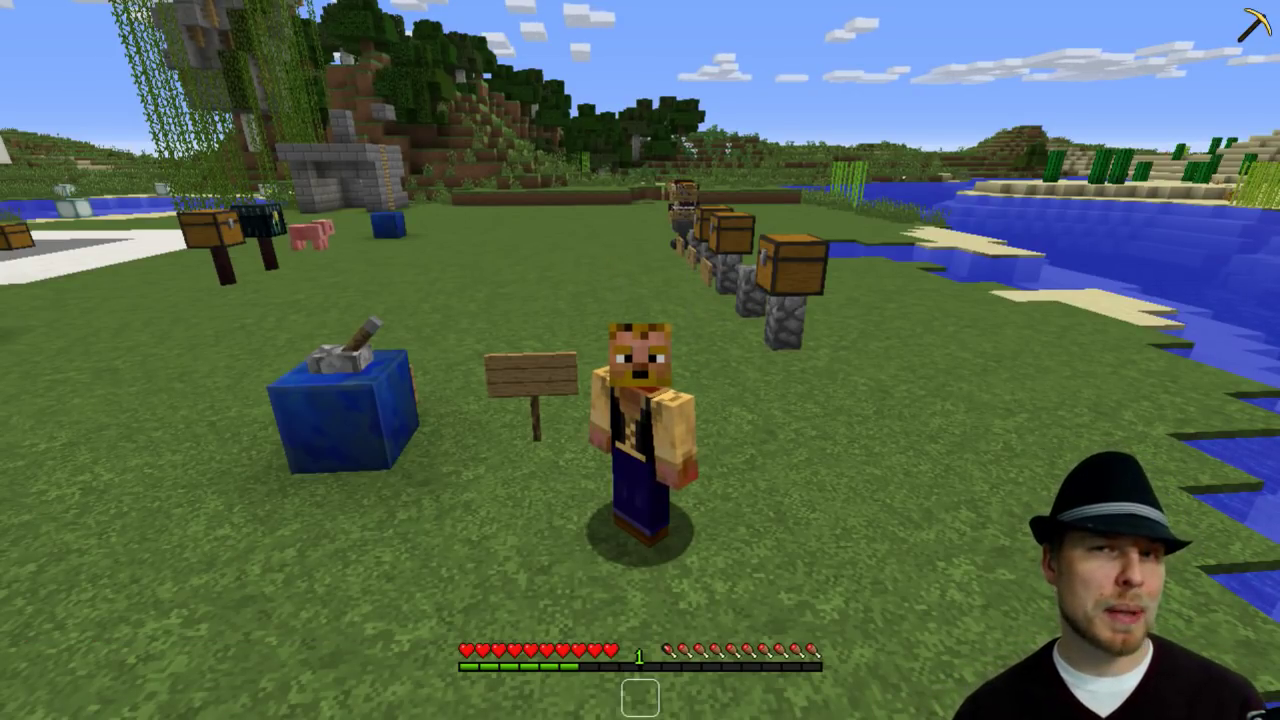